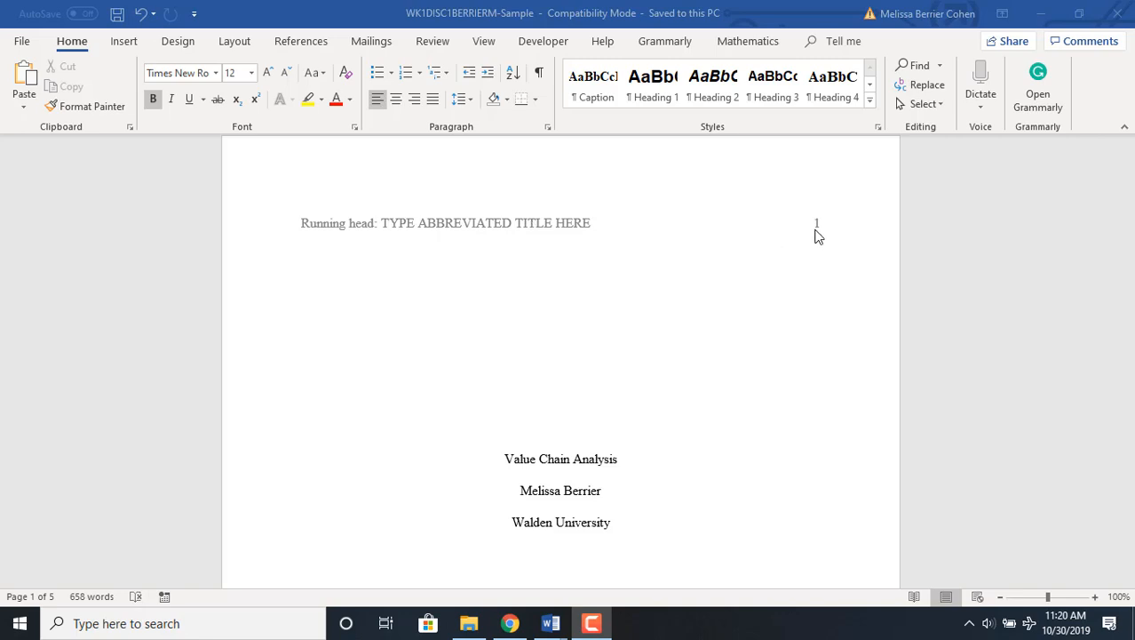
# - Open the first-page header to inspect the abbreviated title placeholder after "Running head:", and return to the document body
pyautogui.doubleClick(512, 227)
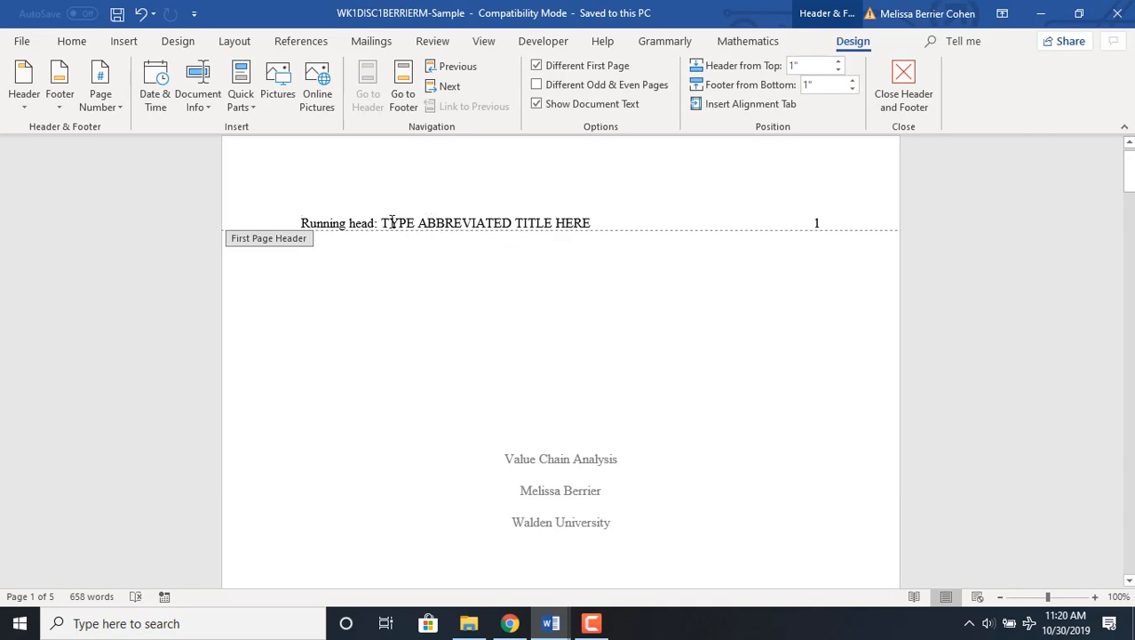
pyautogui.moveTo(382, 226); pyautogui.dragTo(583, 224)
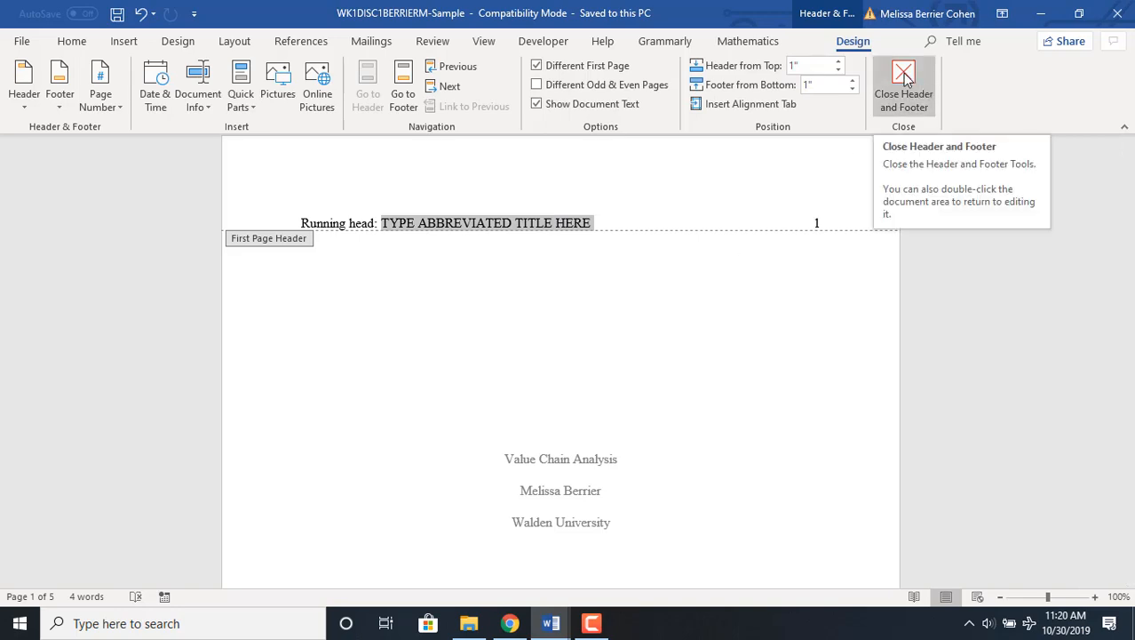
pyautogui.doubleClick(643, 411)
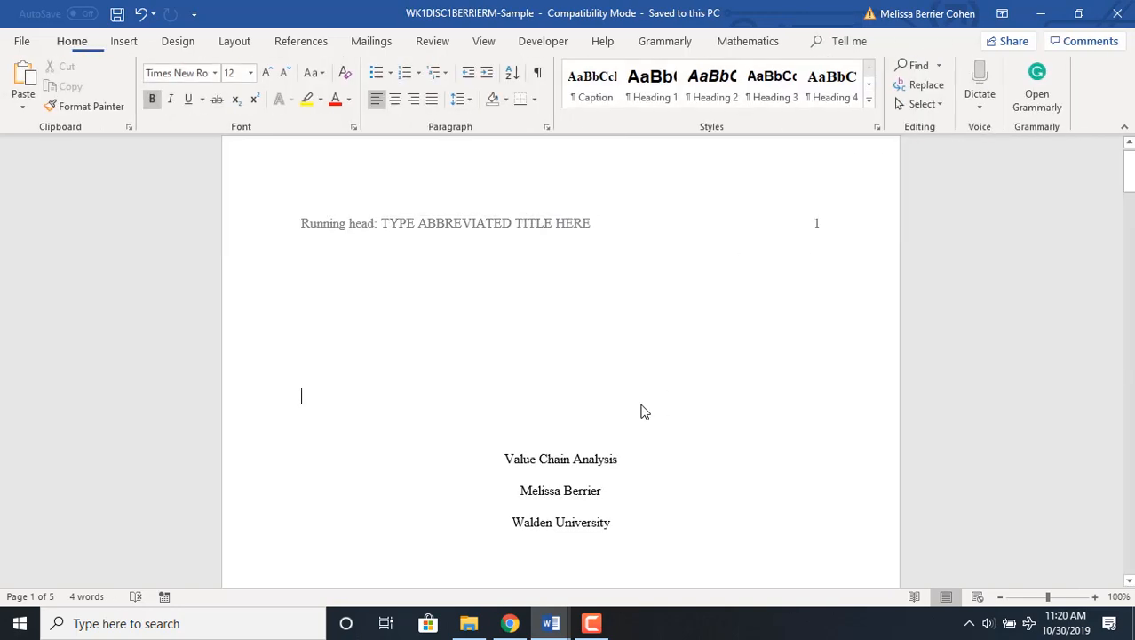
# - Open the page 2 header to inspect its abbreviated title placeholder, and return to the document body
pyautogui.scroll(-5, 643, 404)
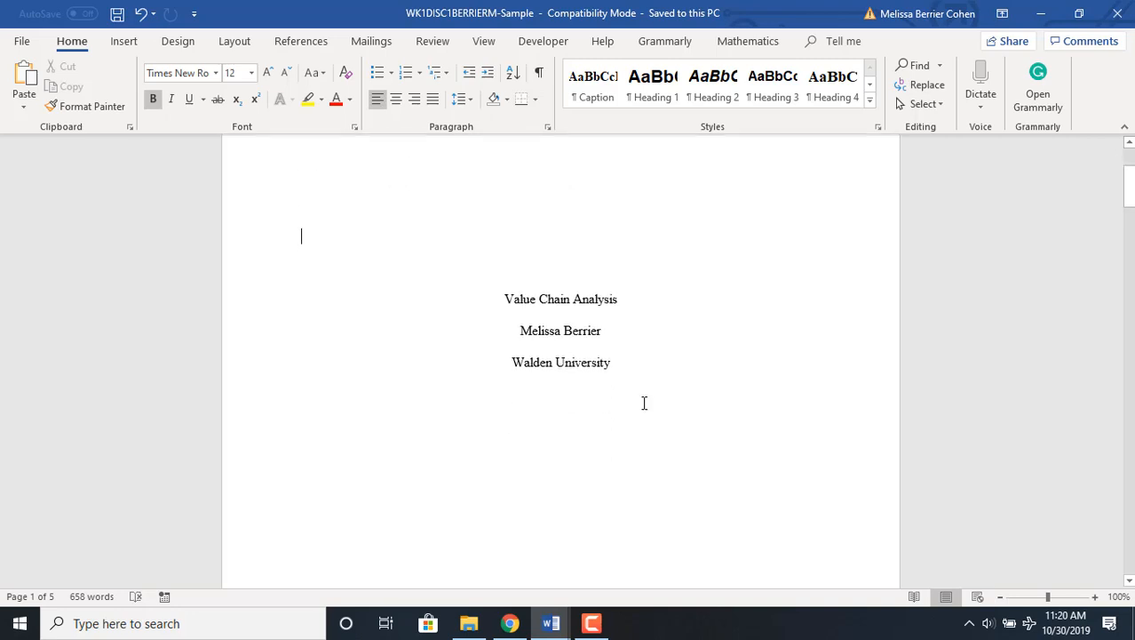
pyautogui.scroll(-2, 645, 395)
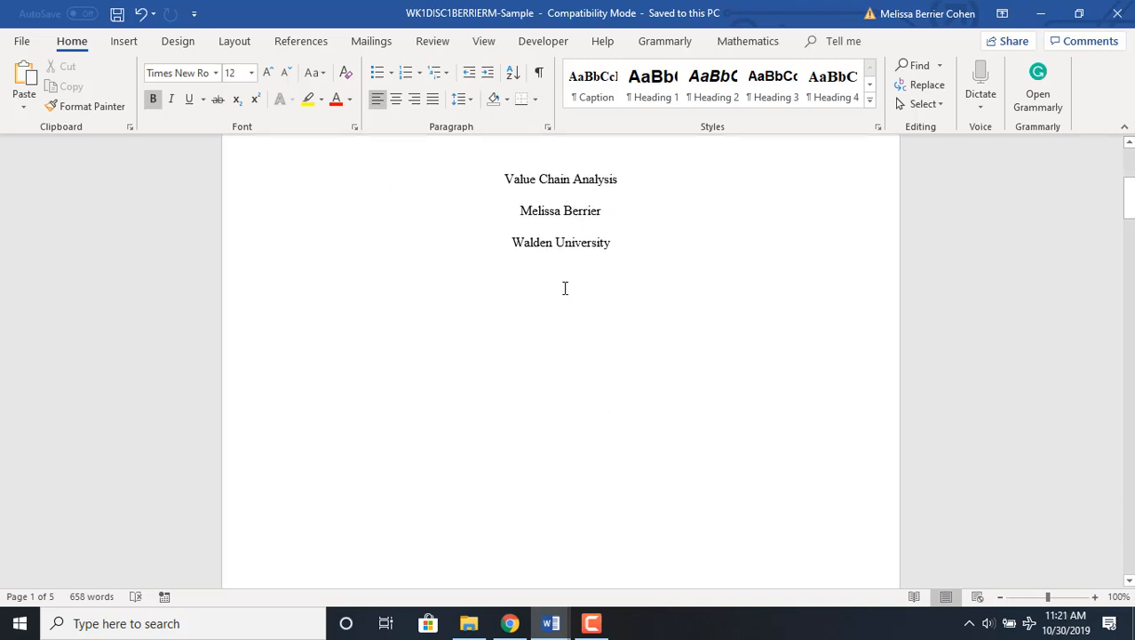
pyautogui.scroll(-9, 567, 286)
pyautogui.scroll(-4, 570, 287)
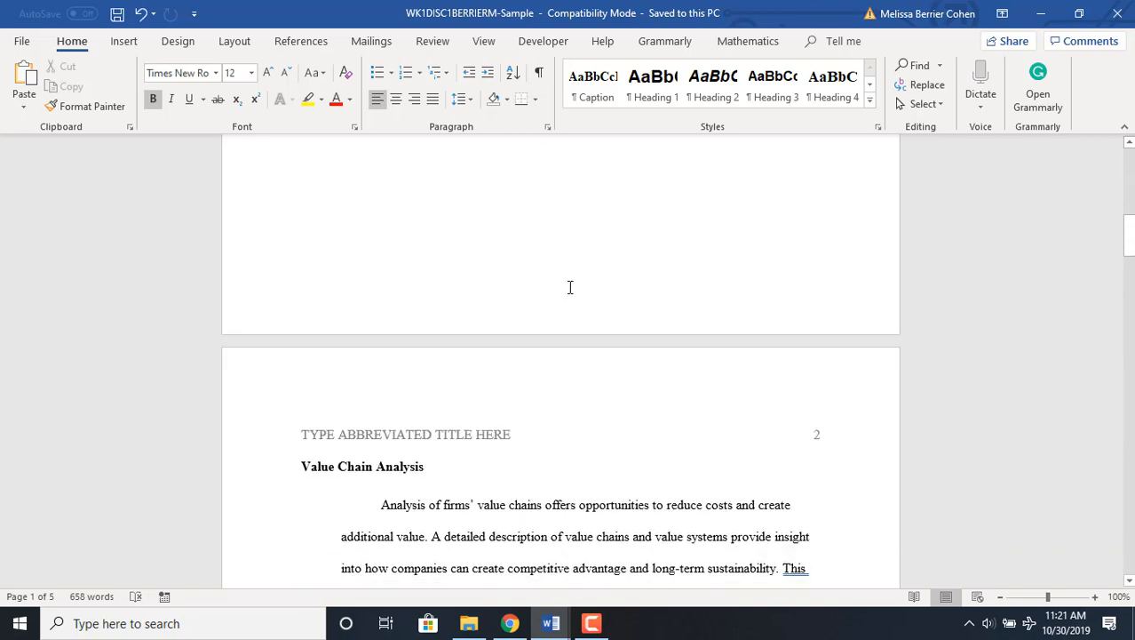
pyautogui.scroll(-2, 544, 357)
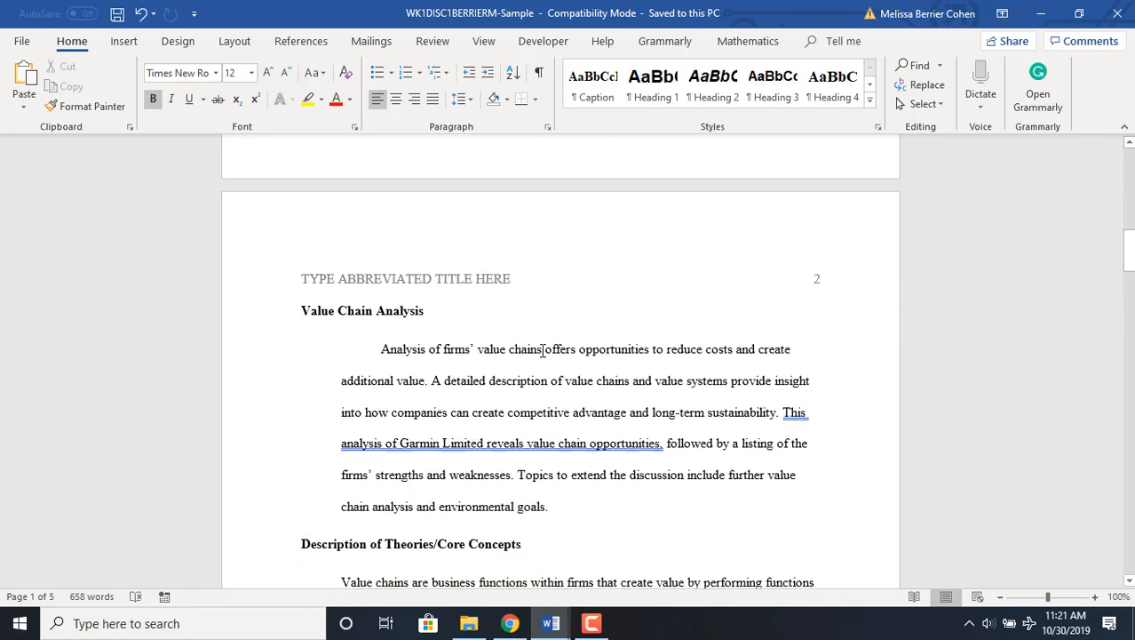
pyautogui.doubleClick(496, 277)
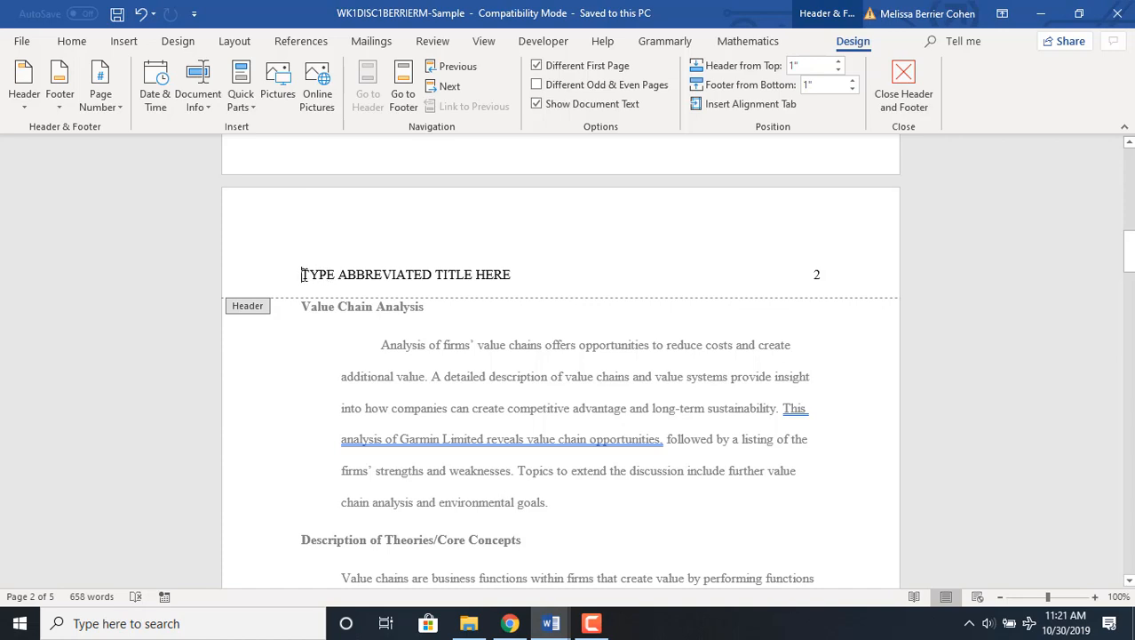
pyautogui.moveTo(303, 275); pyautogui.dragTo(326, 274)
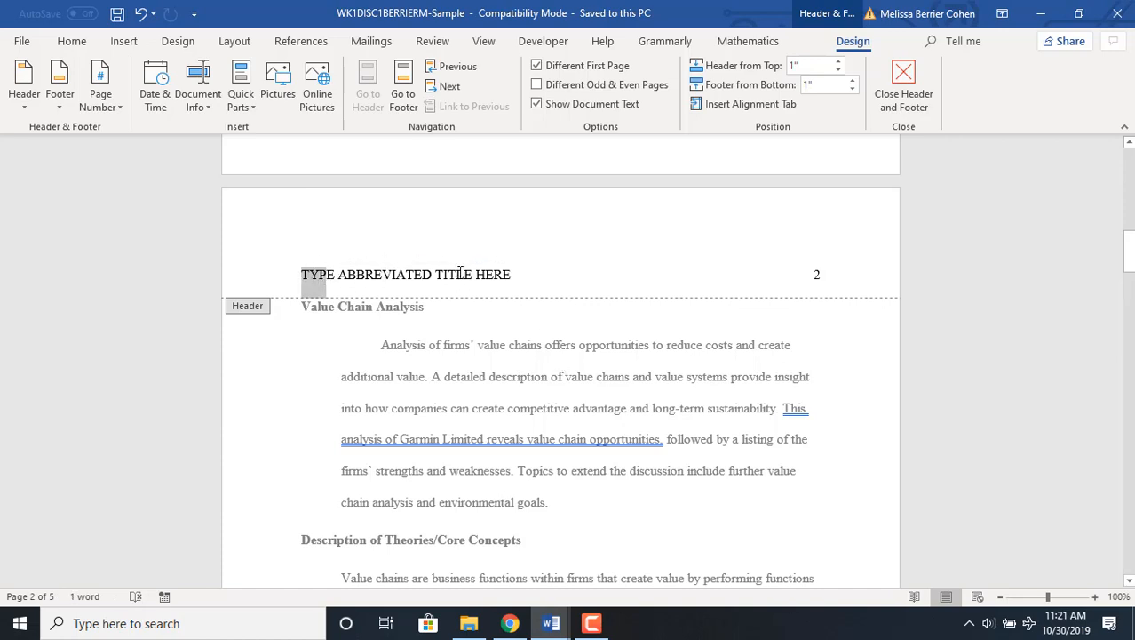
pyautogui.click(903, 80)
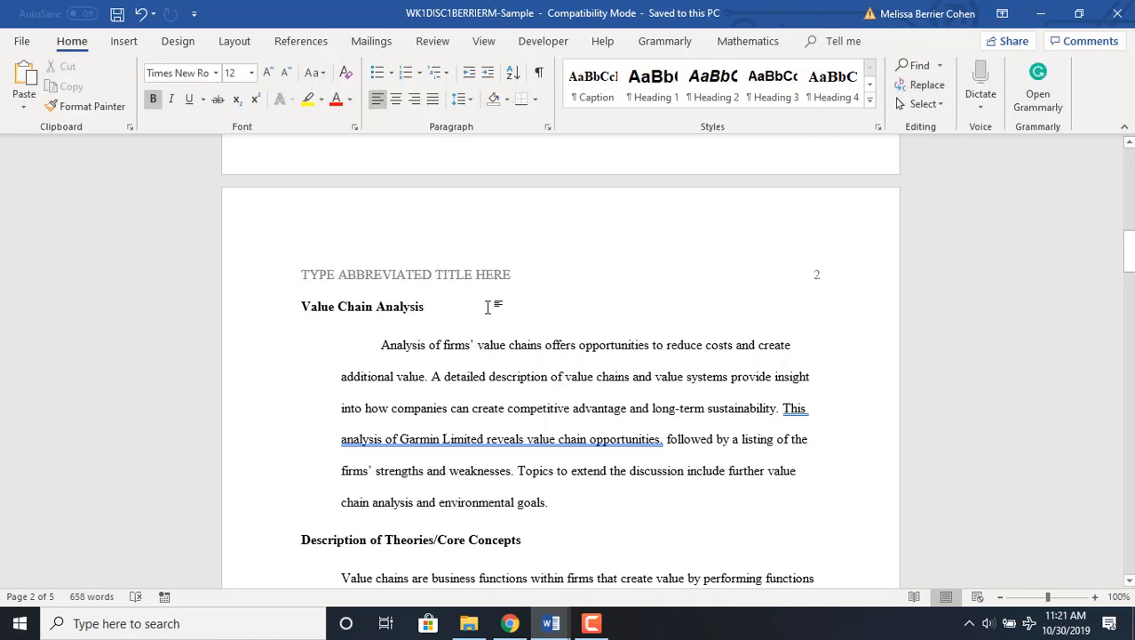
# - Set all text from the page 2 heading to the document's end to Double line spacing with 0 pt spacing after paragraphs
pyautogui.scroll(-1, 494, 306)
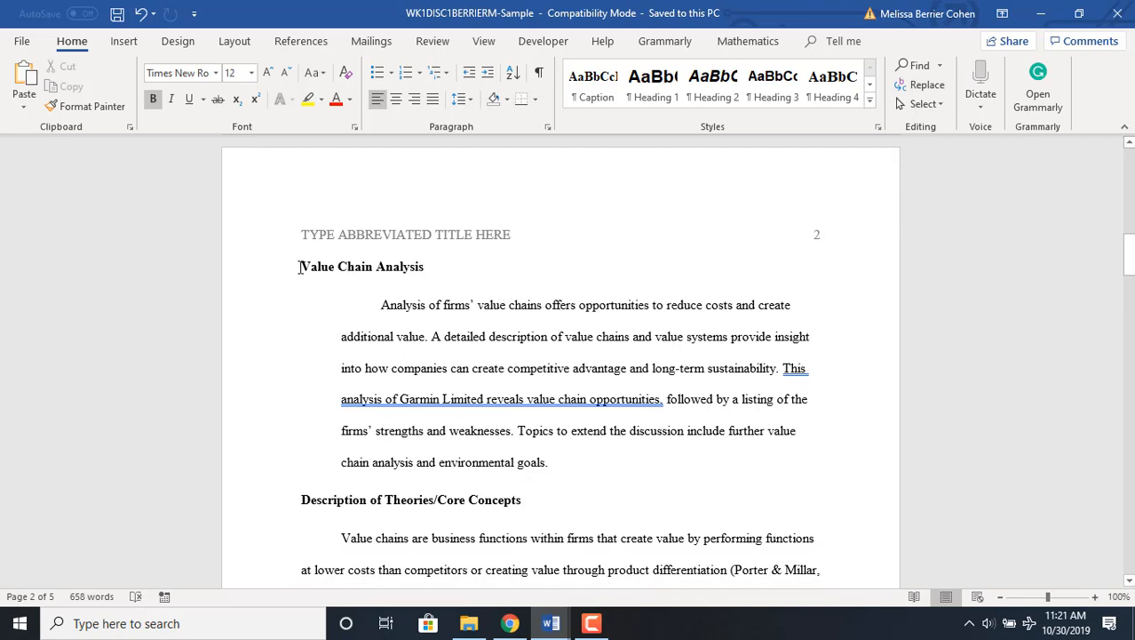
pyautogui.moveTo(300, 266); pyautogui.dragTo(551, 587)
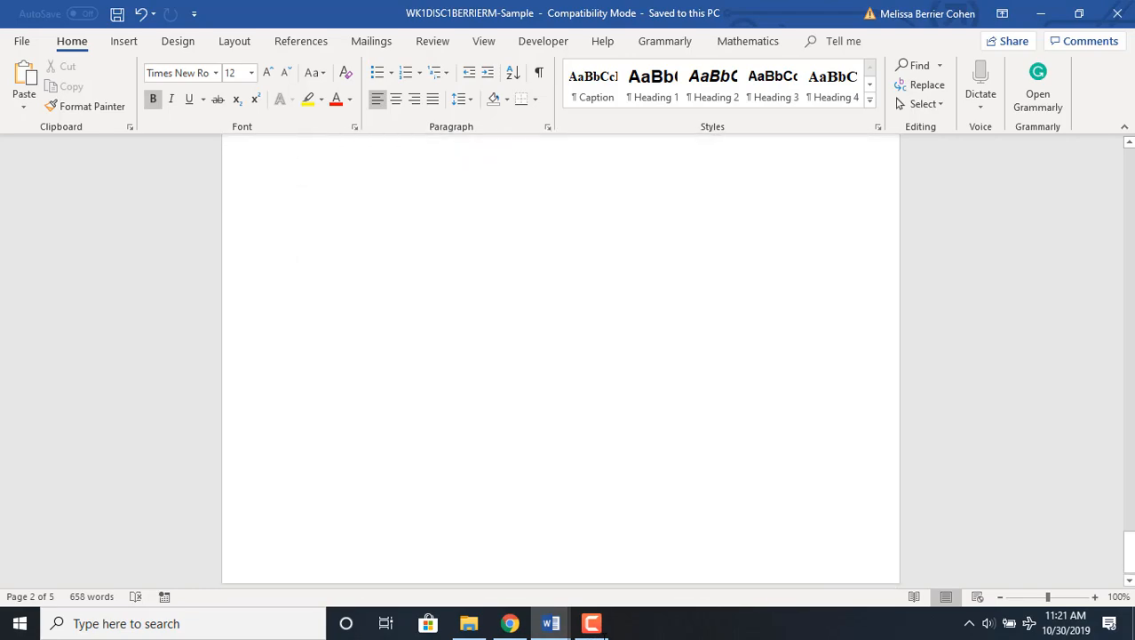
pyautogui.moveTo(605, 637); pyautogui.dragTo(763, 518)
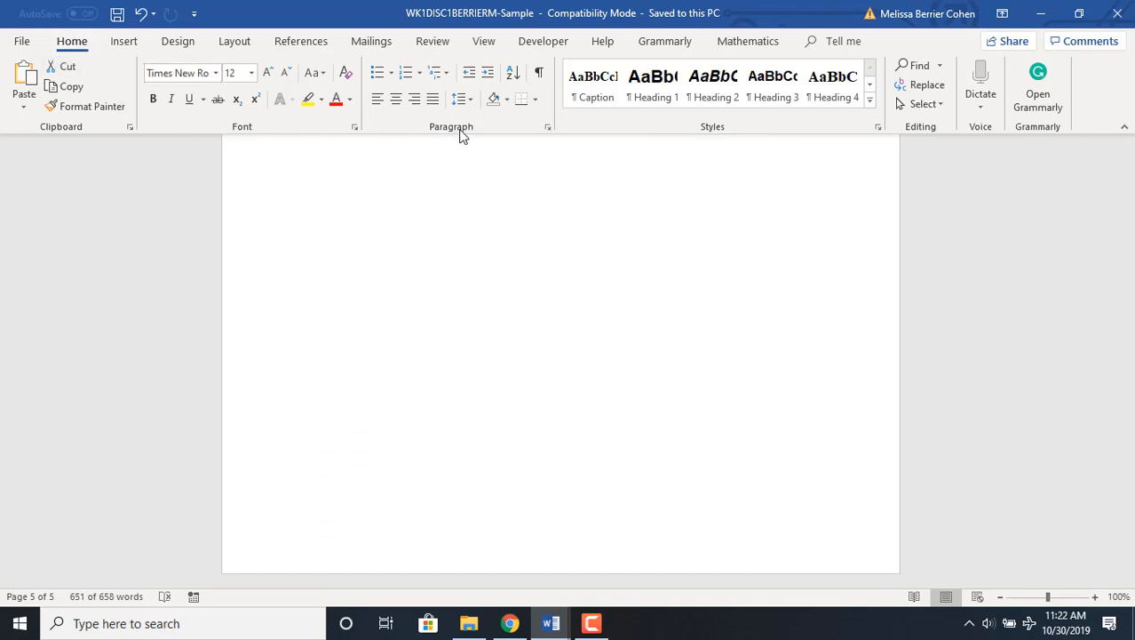
pyautogui.click(548, 129)
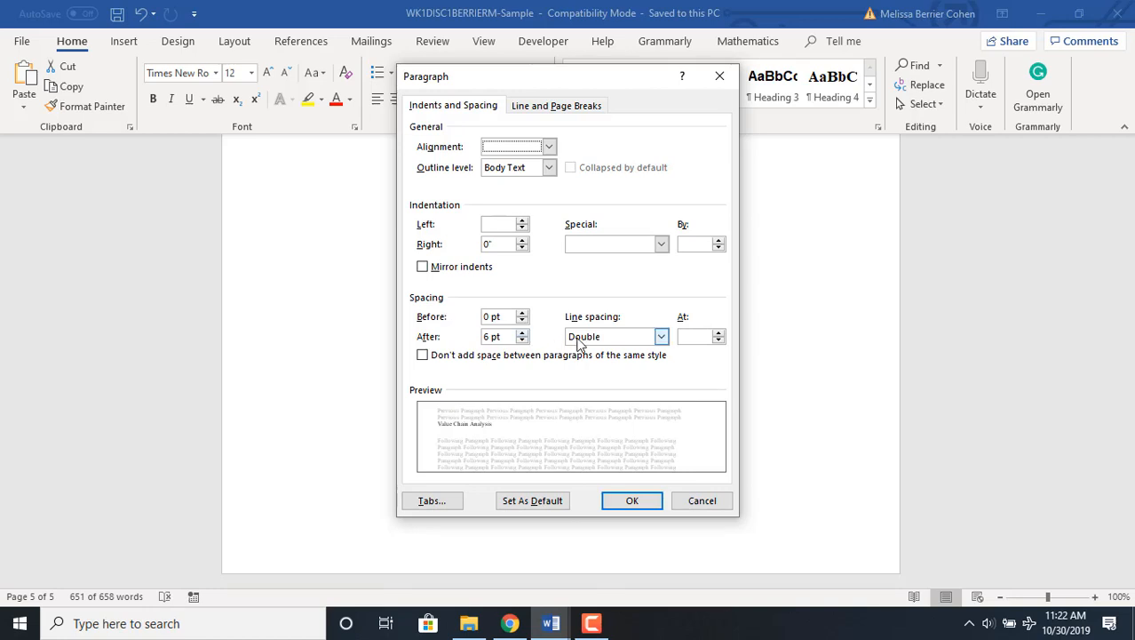
pyautogui.click(661, 336)
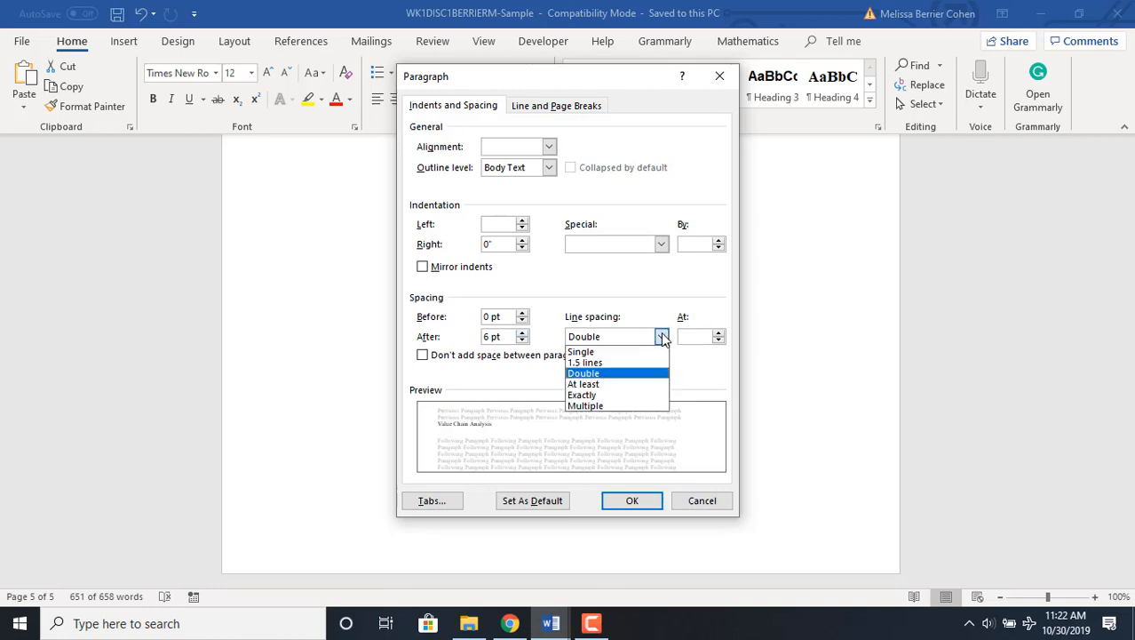
pyautogui.click(643, 377)
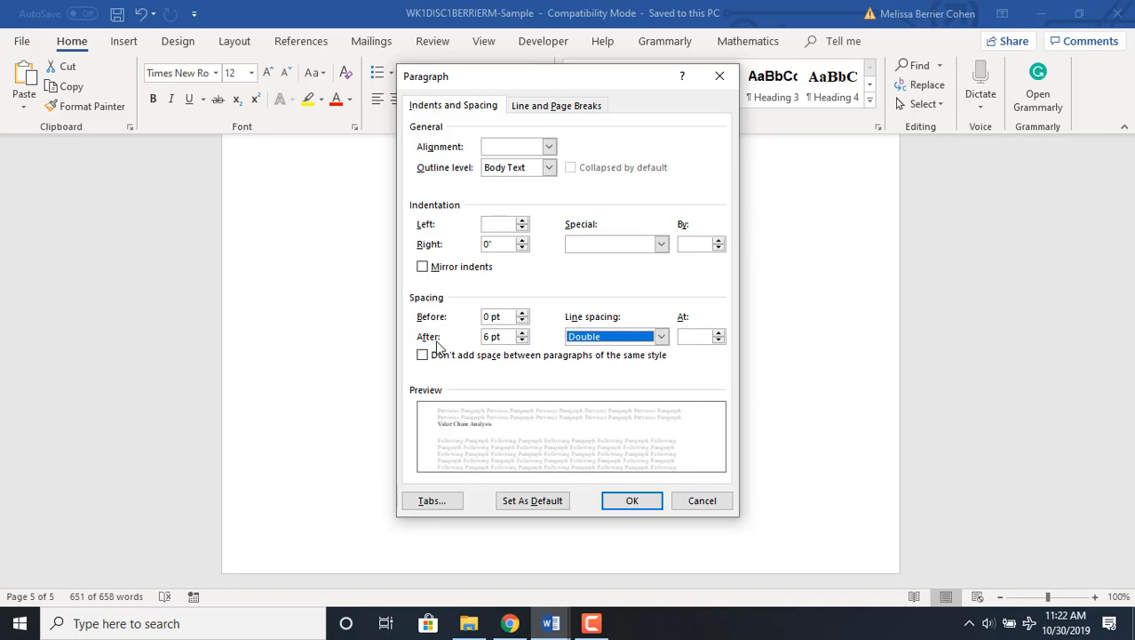
pyautogui.click(522, 341)
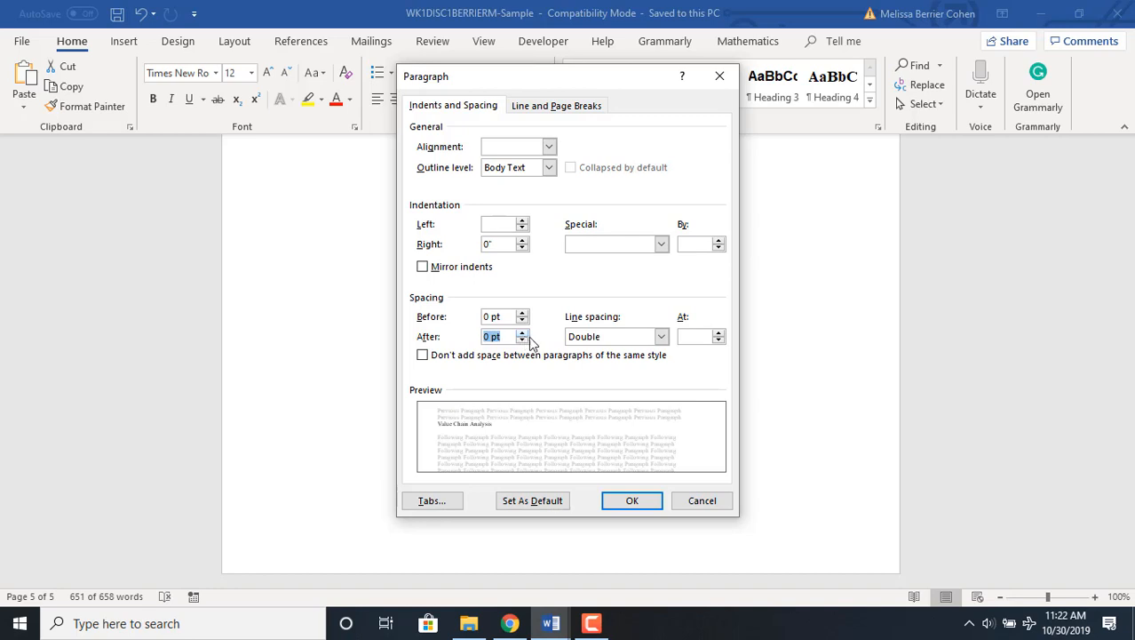
pyautogui.click(632, 500)
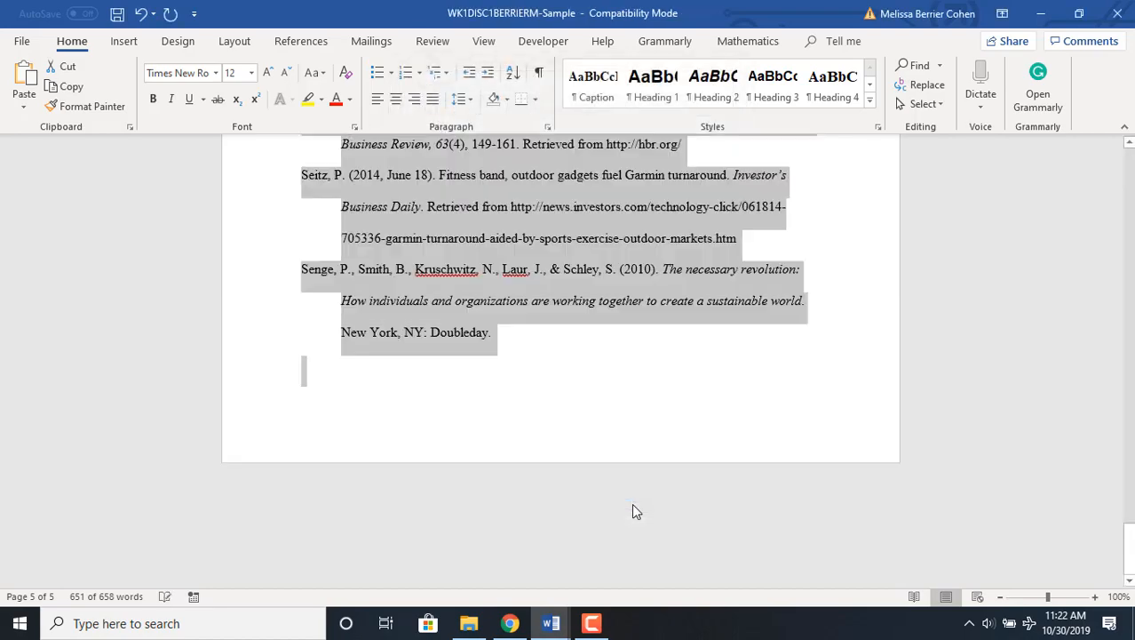
# - Remove the bold from the "Value Chain Analysis" heading at the start of page 2 and center it
pyautogui.scroll(2, 626, 515)
pyautogui.scroll(4, 671, 489)
pyautogui.scroll(2, 675, 485)
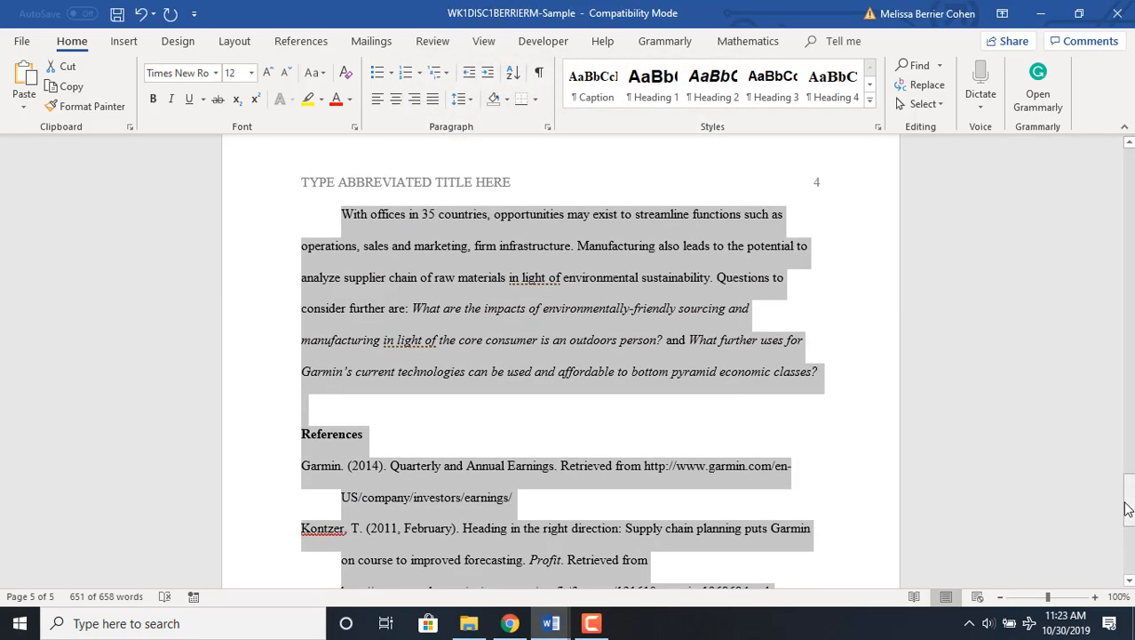
pyautogui.moveTo(1129, 509); pyautogui.dragTo(1131, 296)
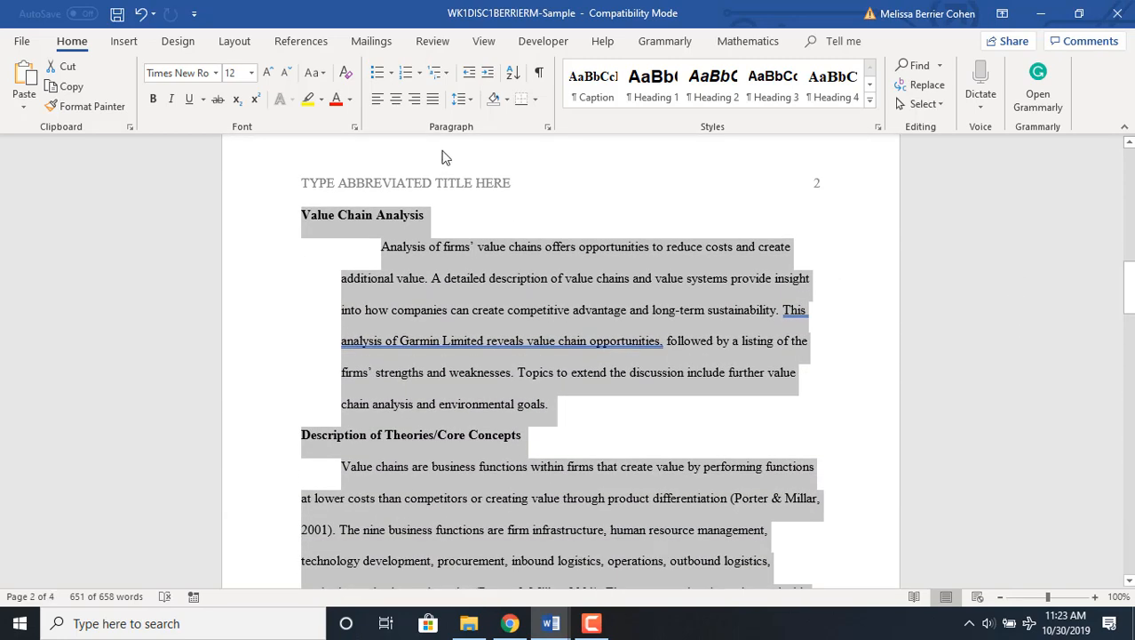
pyautogui.click(303, 220)
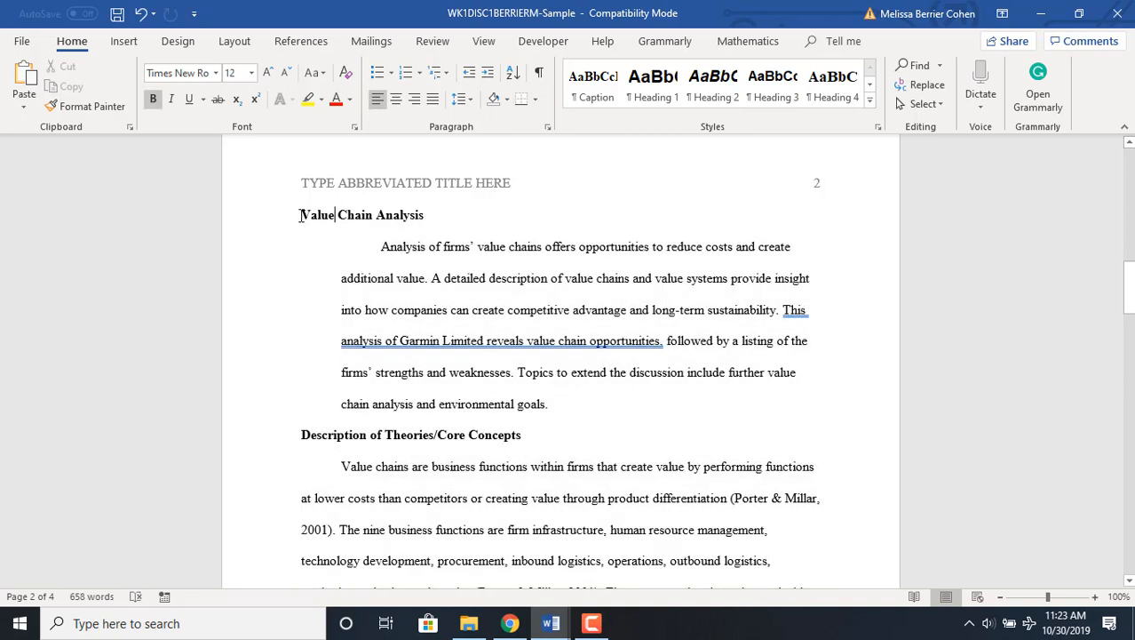
pyautogui.moveTo(303, 220); pyautogui.dragTo(415, 215)
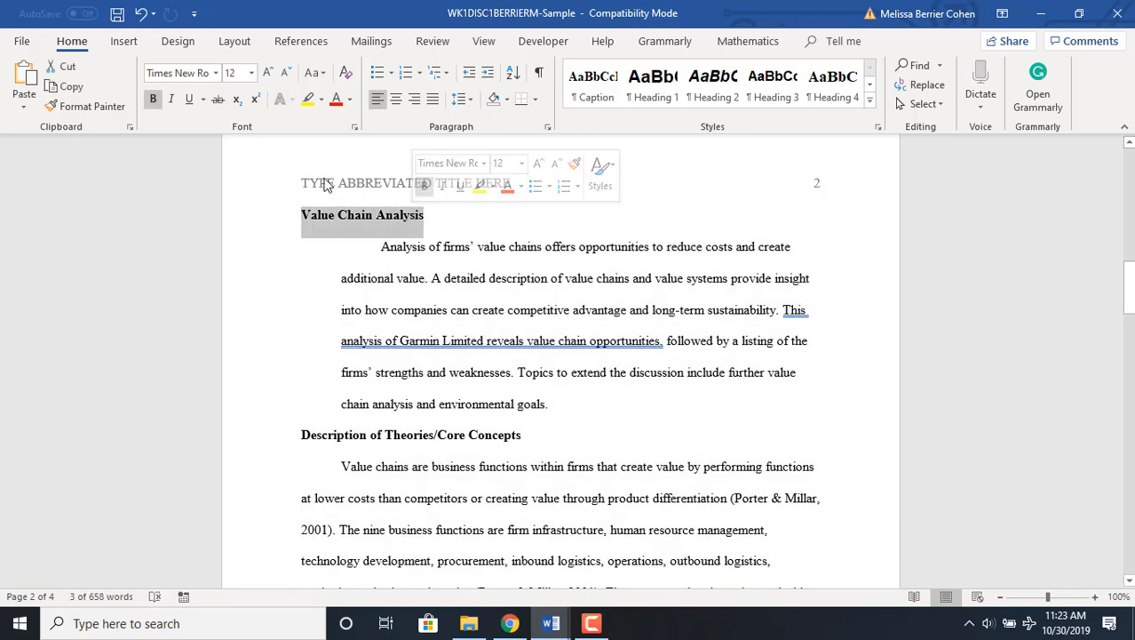
pyautogui.click(153, 100)
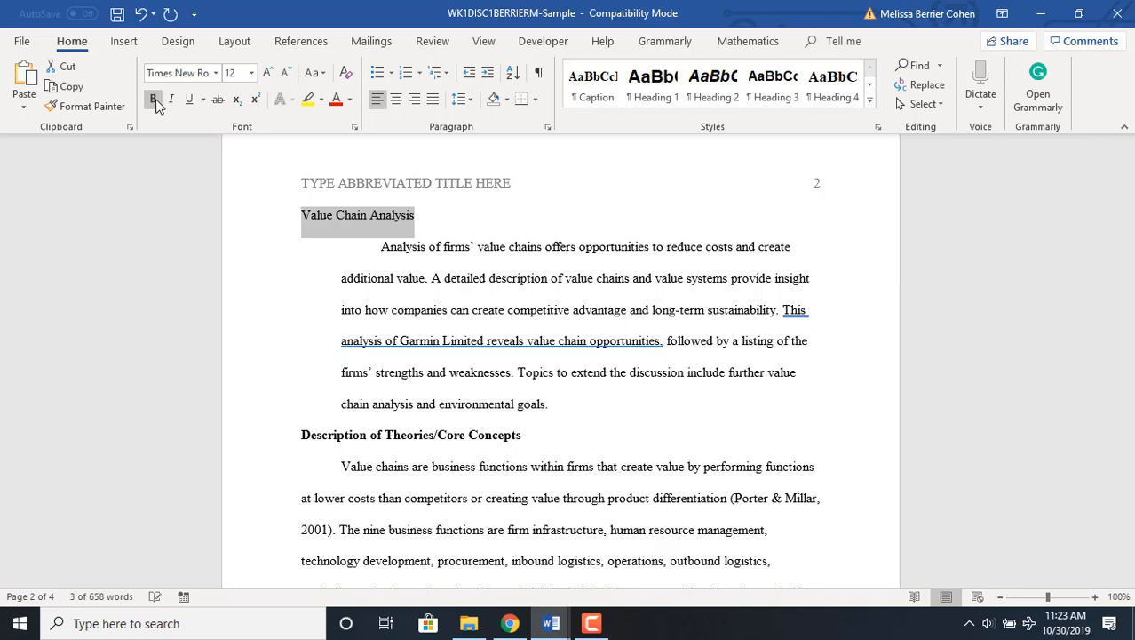
pyautogui.click(397, 102)
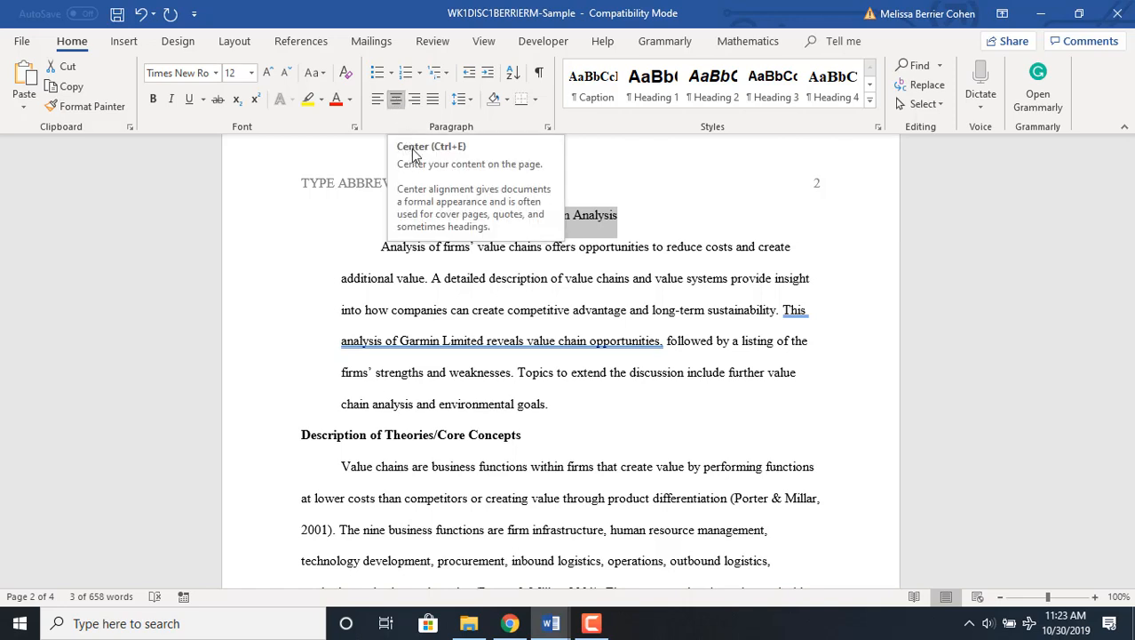
# - Apply the Normal page margins, 1" on every side
pyautogui.click(366, 250)
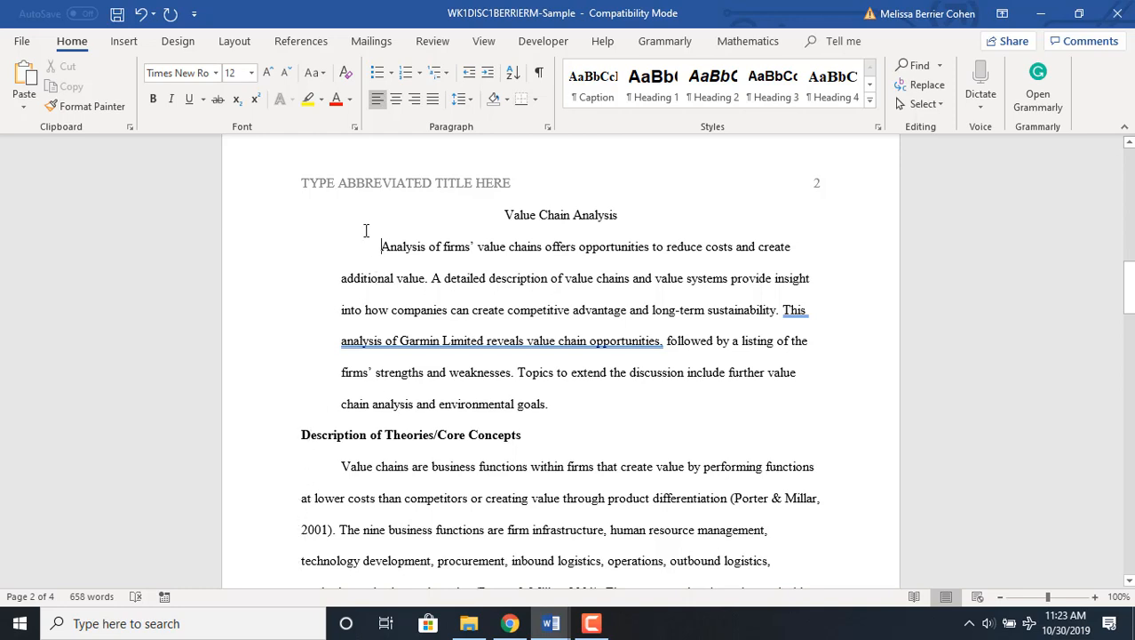
pyautogui.click(175, 44)
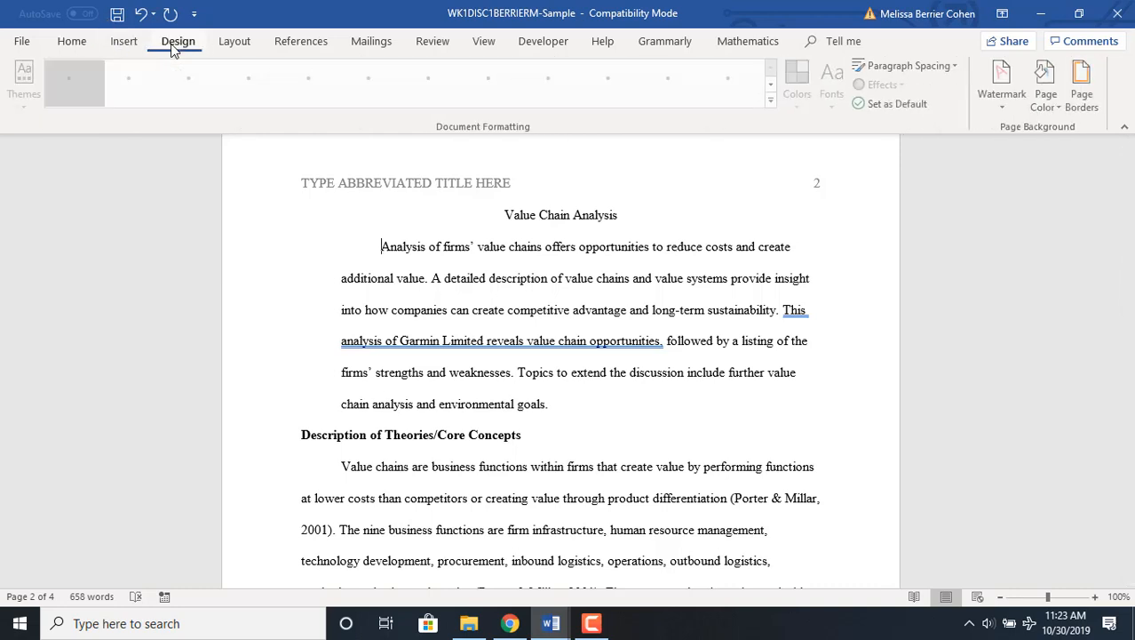
pyautogui.click(230, 44)
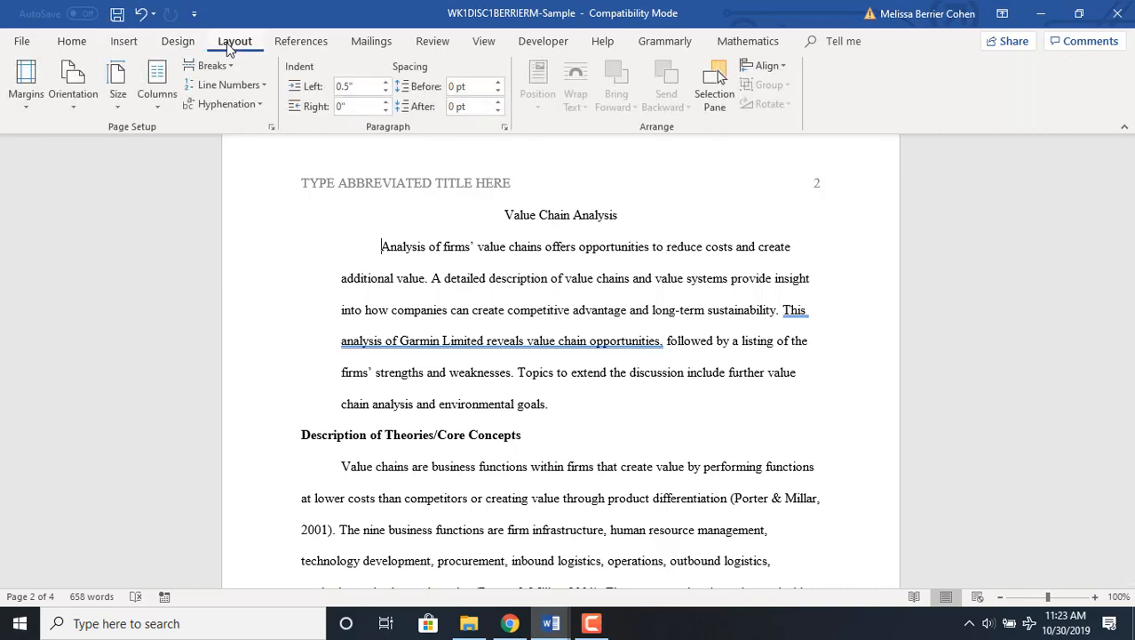
pyautogui.click(25, 105)
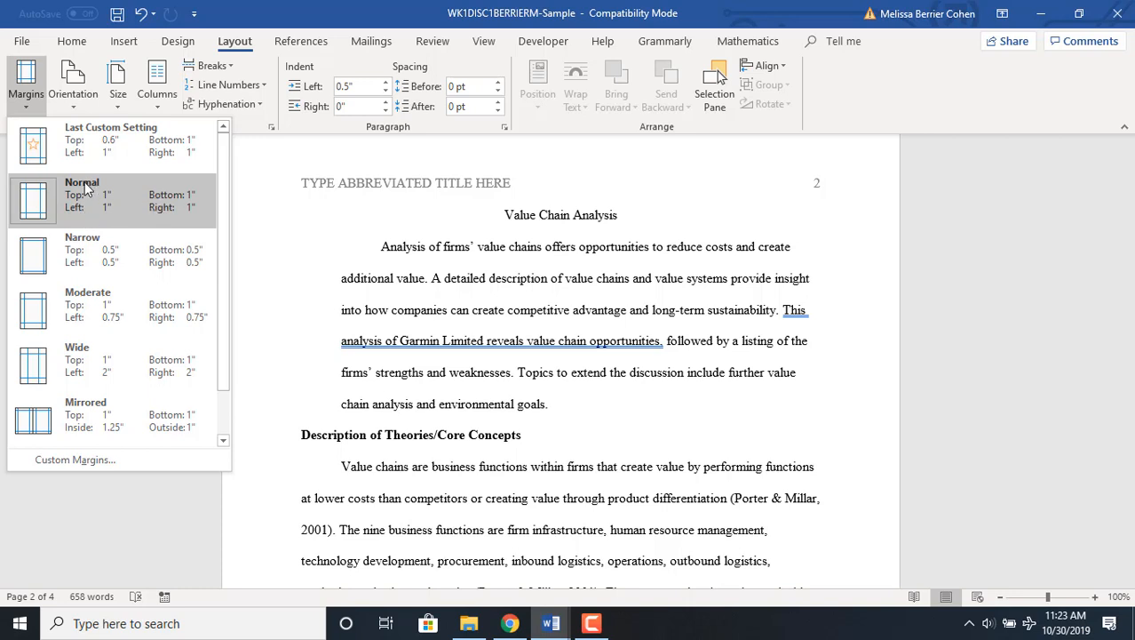
pyautogui.click(52, 205)
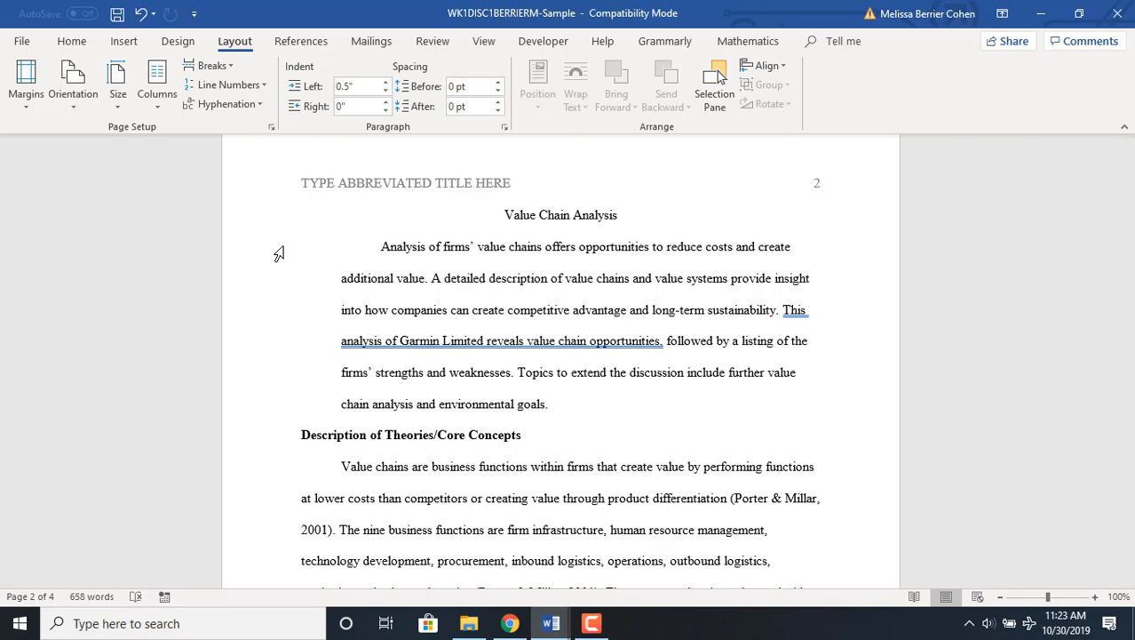
# - Set the left indent of the first body paragraph under the "Value Chain Analysis" heading to 0"
pyautogui.moveTo(351, 249); pyautogui.dragTo(574, 402)
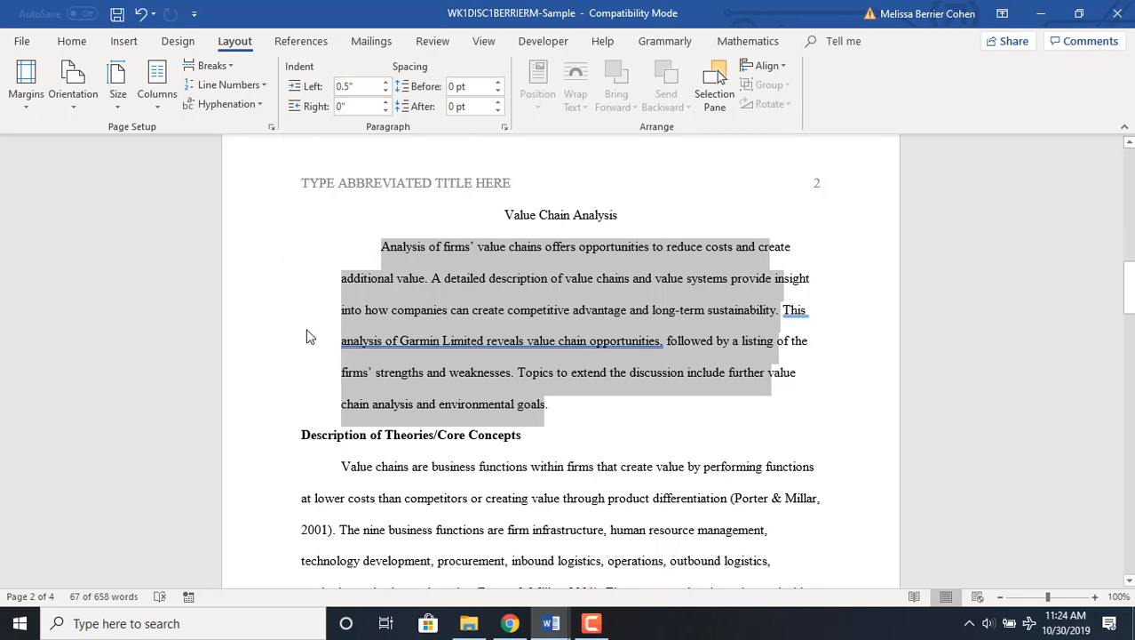
pyautogui.click(386, 92)
pyautogui.click(386, 92)
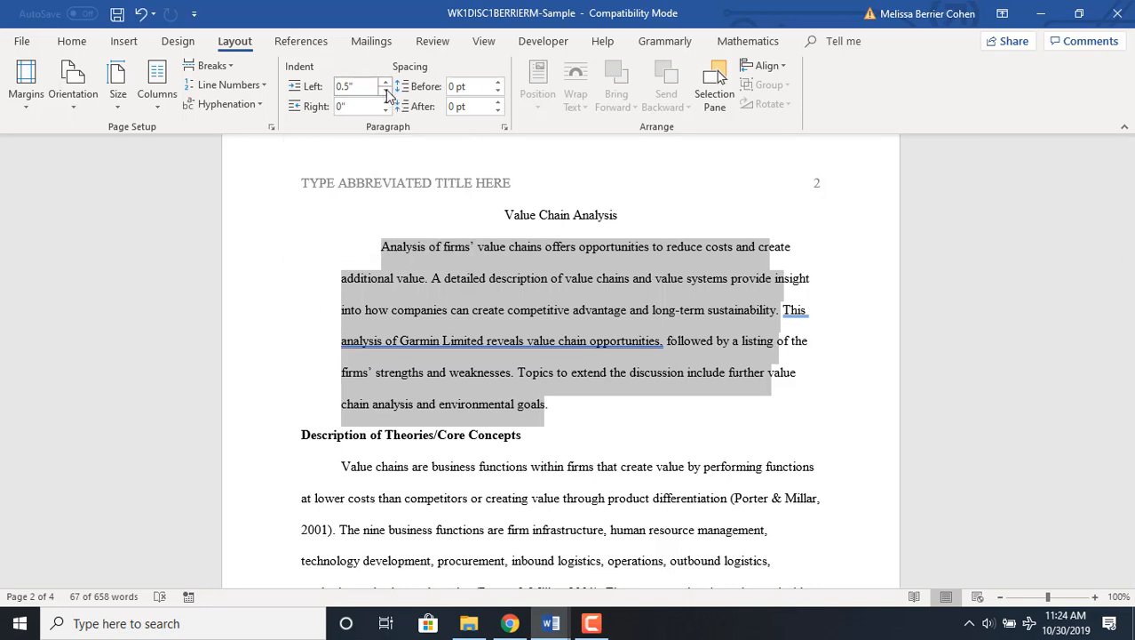
pyautogui.click(386, 92)
pyautogui.click(386, 91)
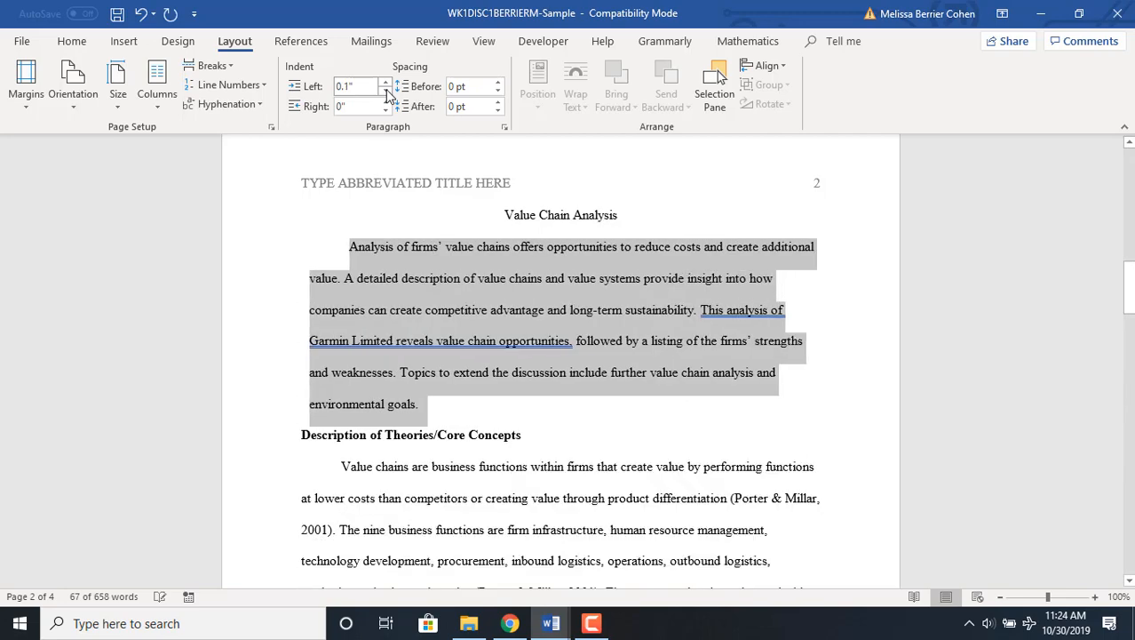
pyautogui.click(386, 91)
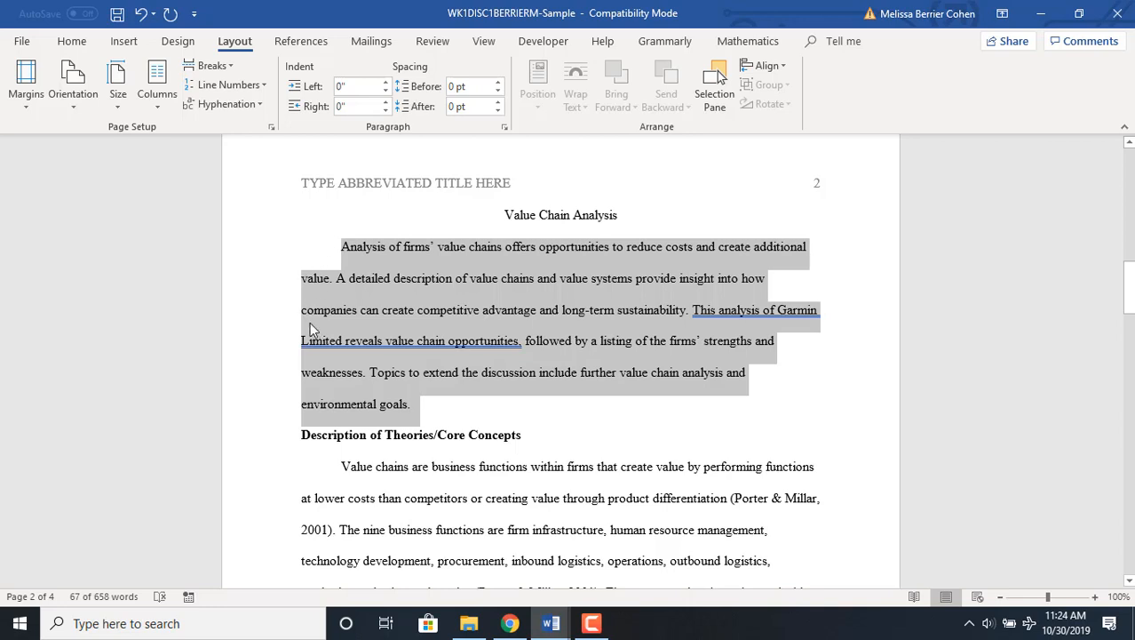
pyautogui.click(335, 226)
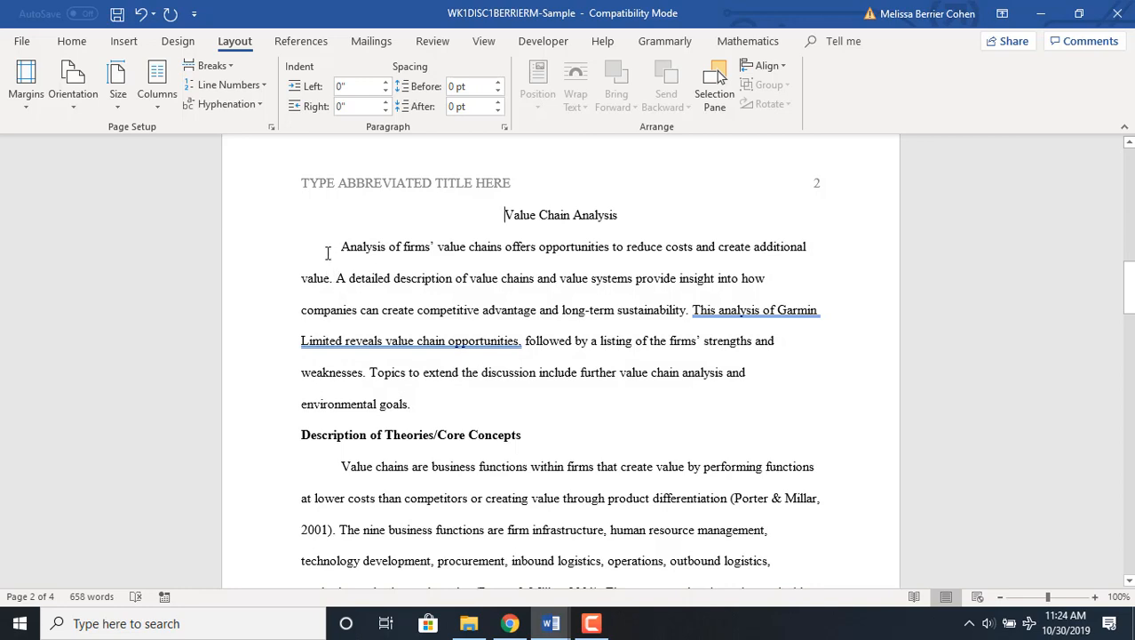
# - Apply a First line special indent of 0.5" to the first body paragraph under the "Value Chain Analysis" heading
pyautogui.moveTo(340, 248); pyautogui.dragTo(429, 405)
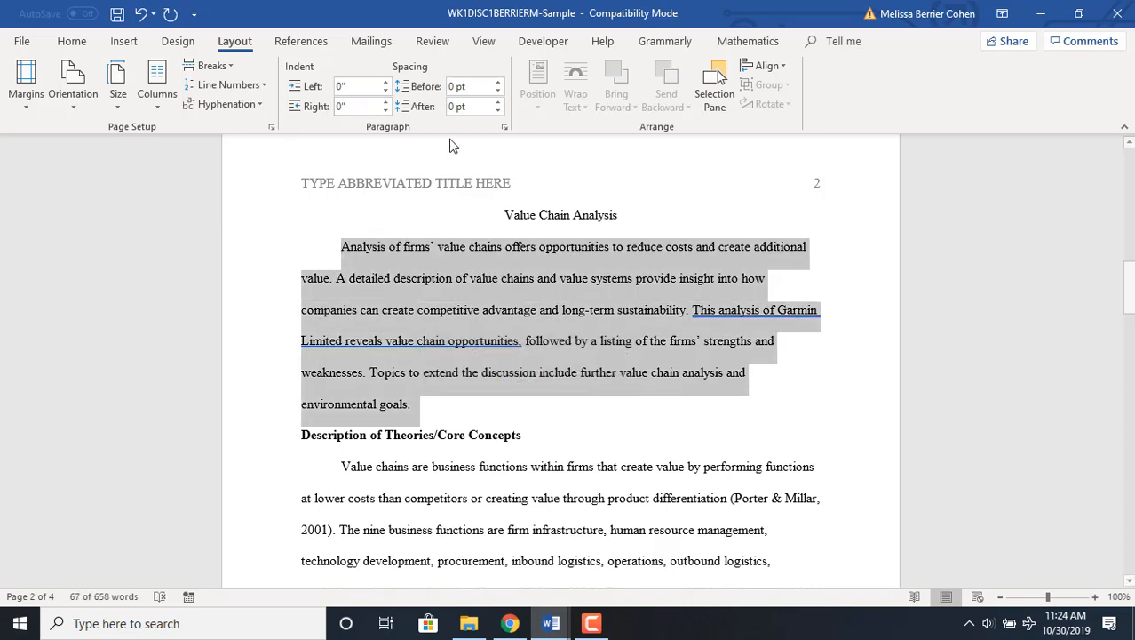
pyautogui.click(504, 127)
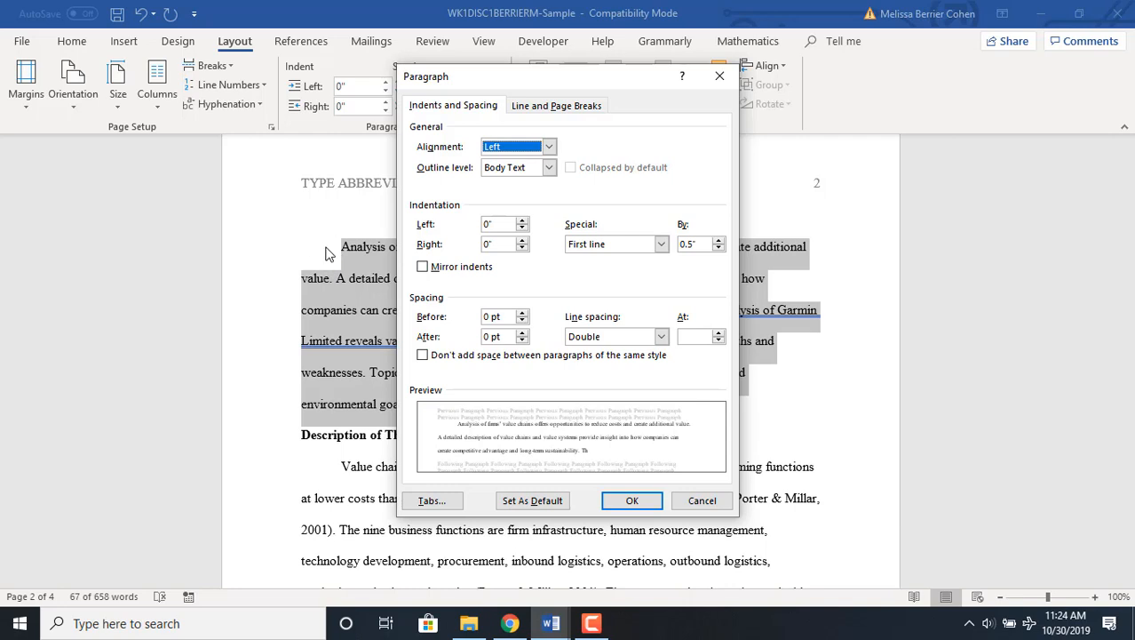
pyautogui.click(661, 243)
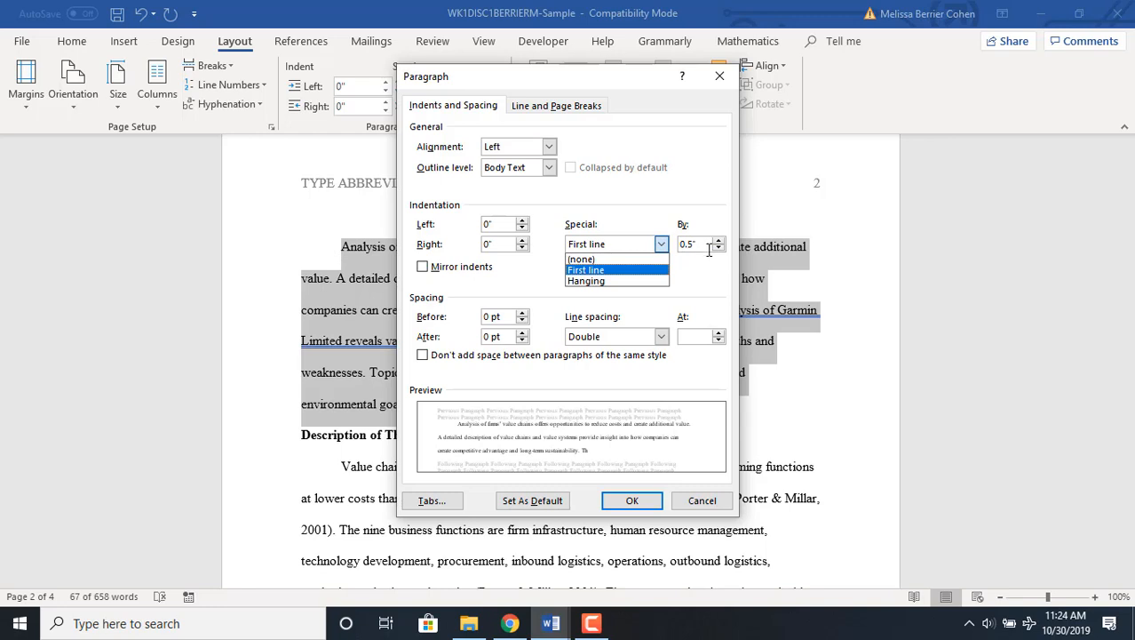
pyautogui.click(536, 282)
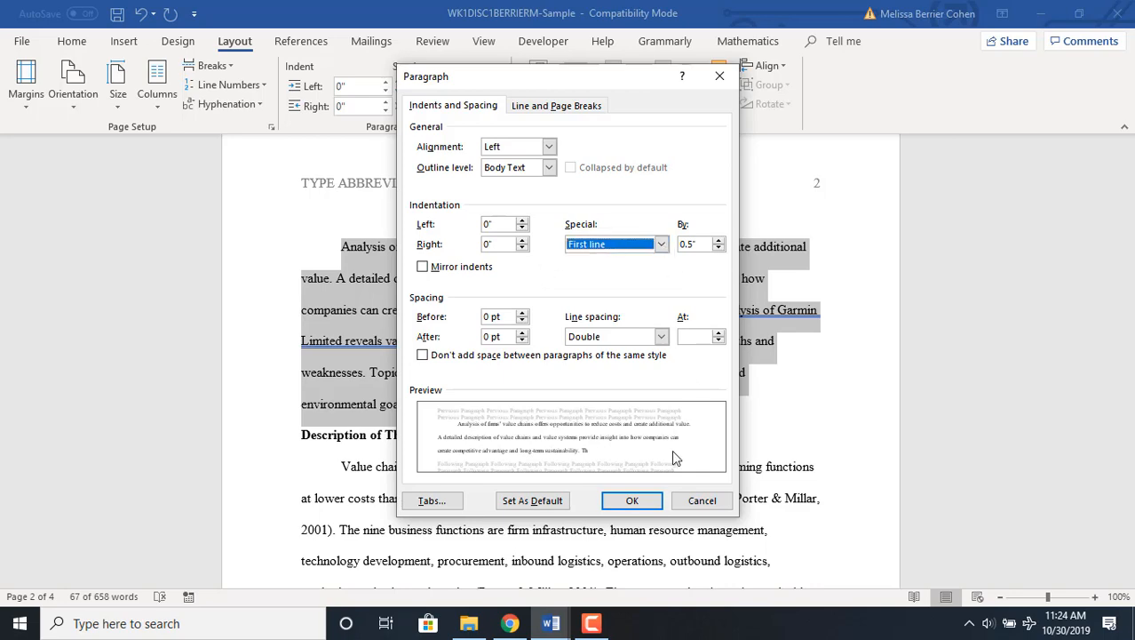
pyautogui.click(646, 503)
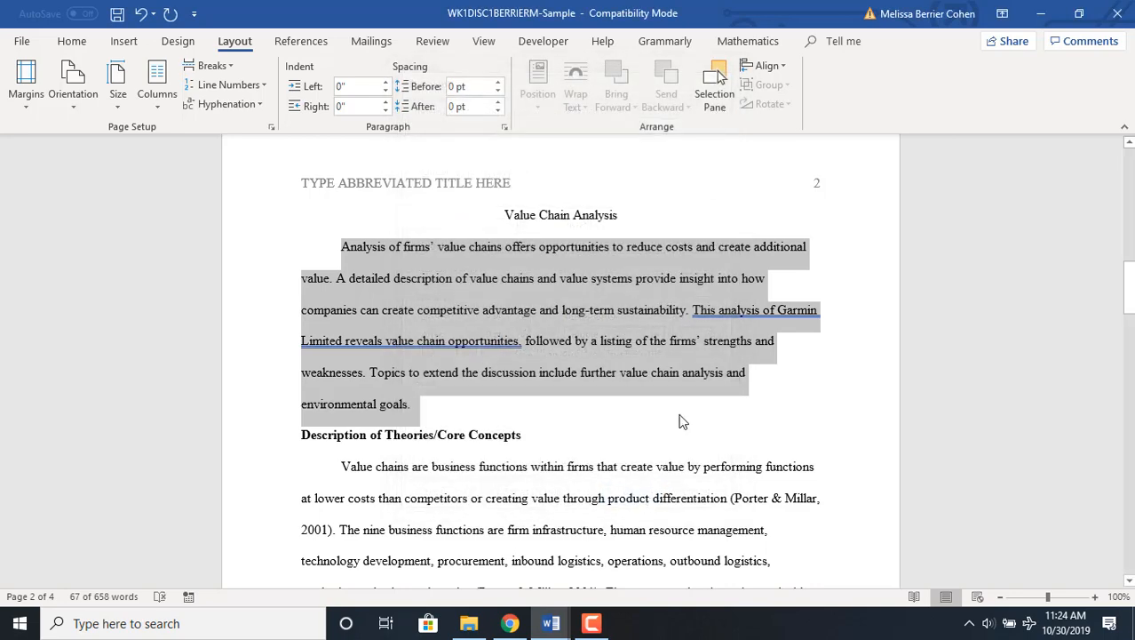
# - Center the "Description of Theories/Core Concepts" heading on page 2
pyautogui.scroll(-1, 671, 414)
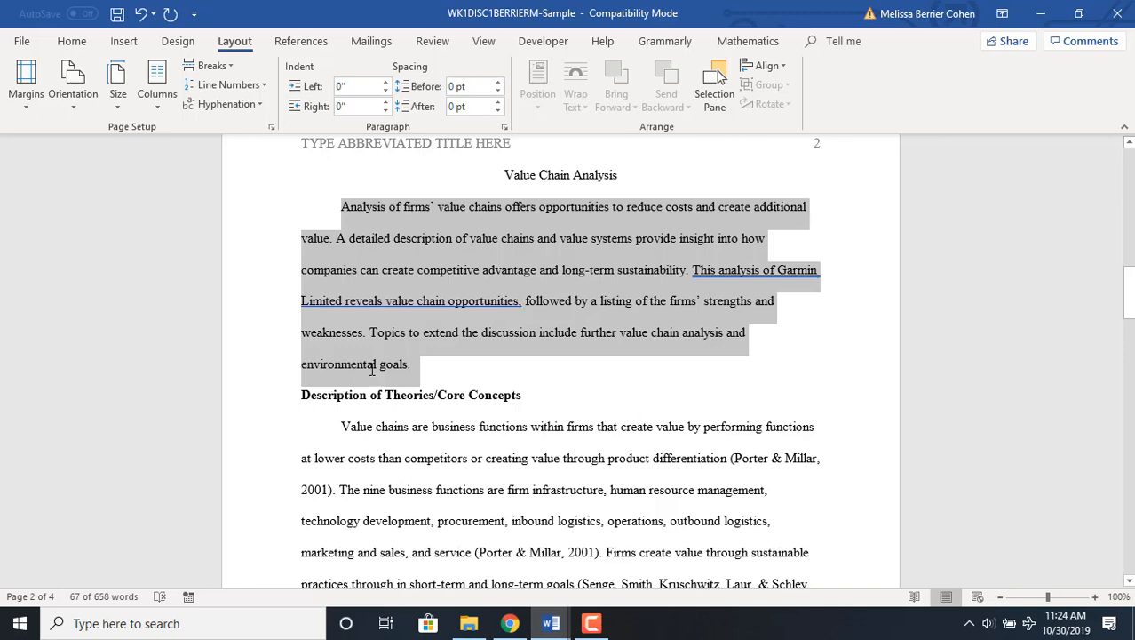
pyautogui.scroll(-1, 373, 369)
pyautogui.click(303, 352)
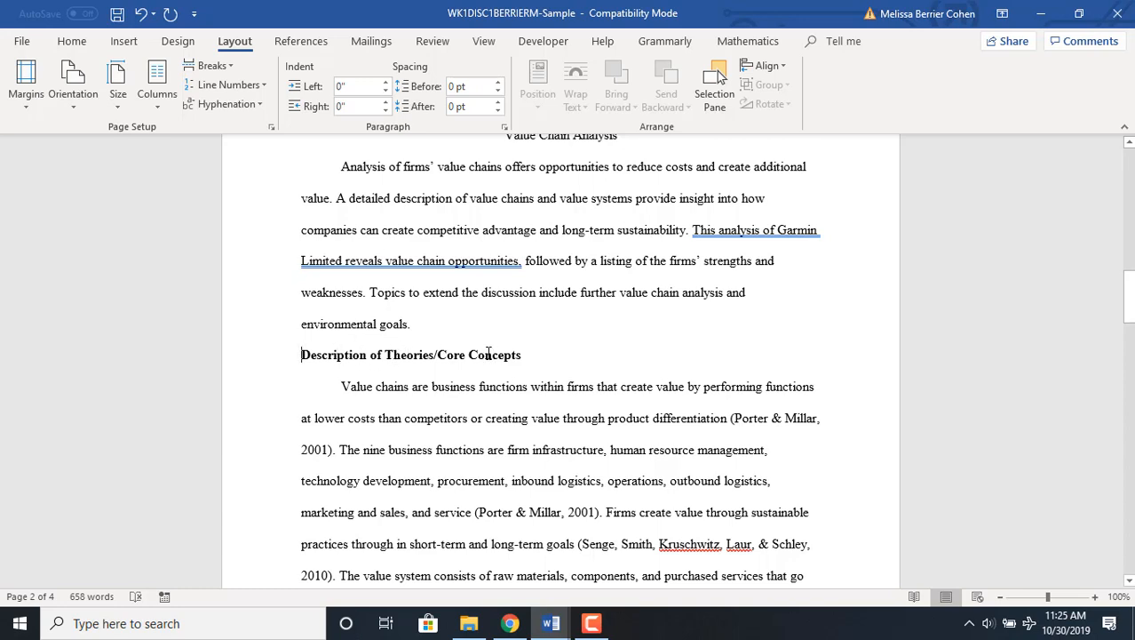
pyautogui.click(74, 42)
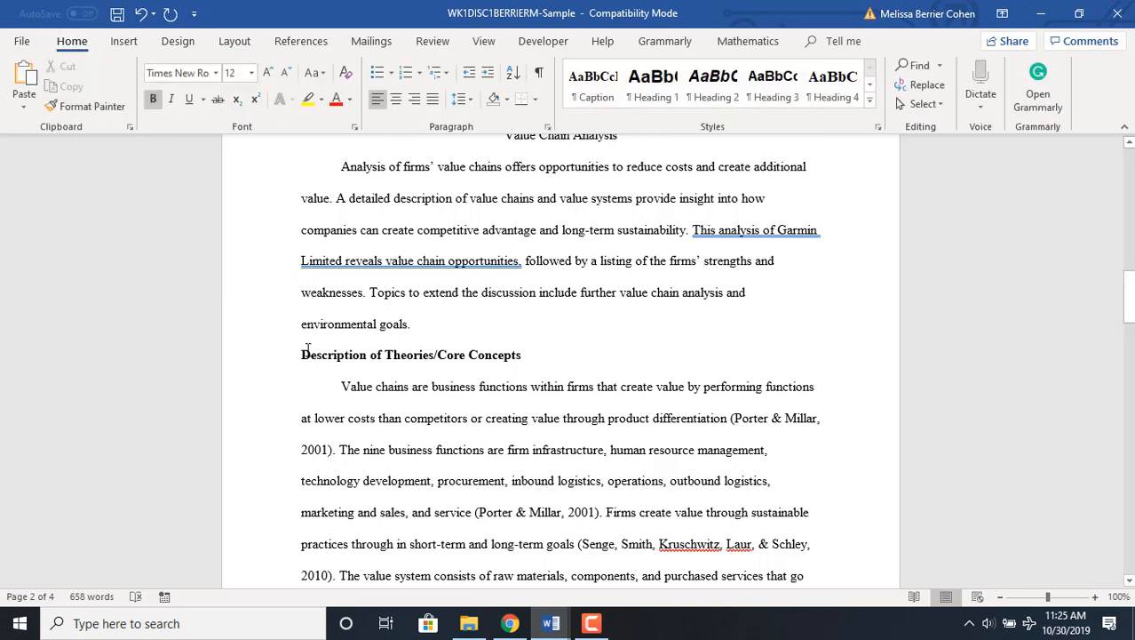
pyautogui.click(396, 98)
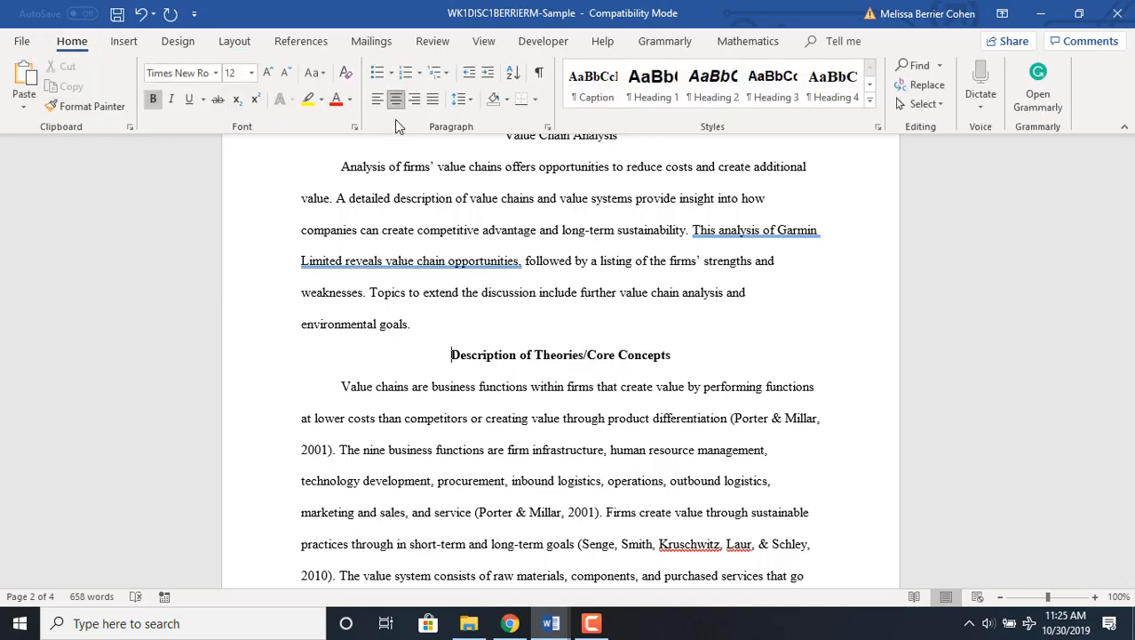
# - Center the "Analysis/Explanation/Discussion" heading near the end of page 2
pyautogui.scroll(-4, 587, 372)
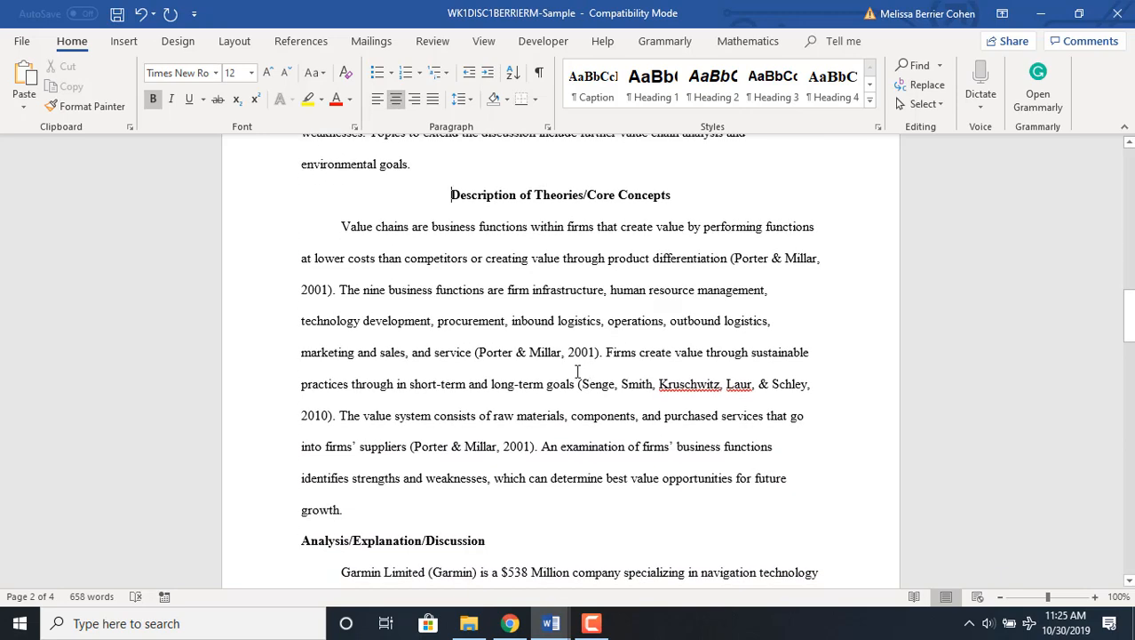
pyautogui.scroll(-8, 577, 372)
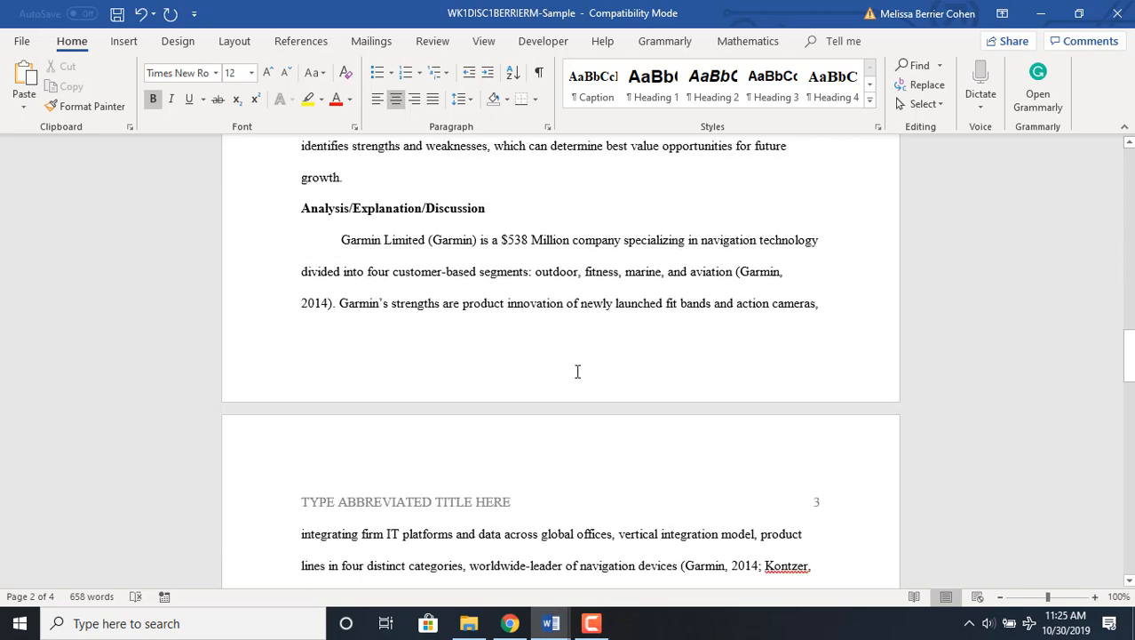
pyautogui.scroll(-2, 580, 370)
pyautogui.scroll(3, 580, 369)
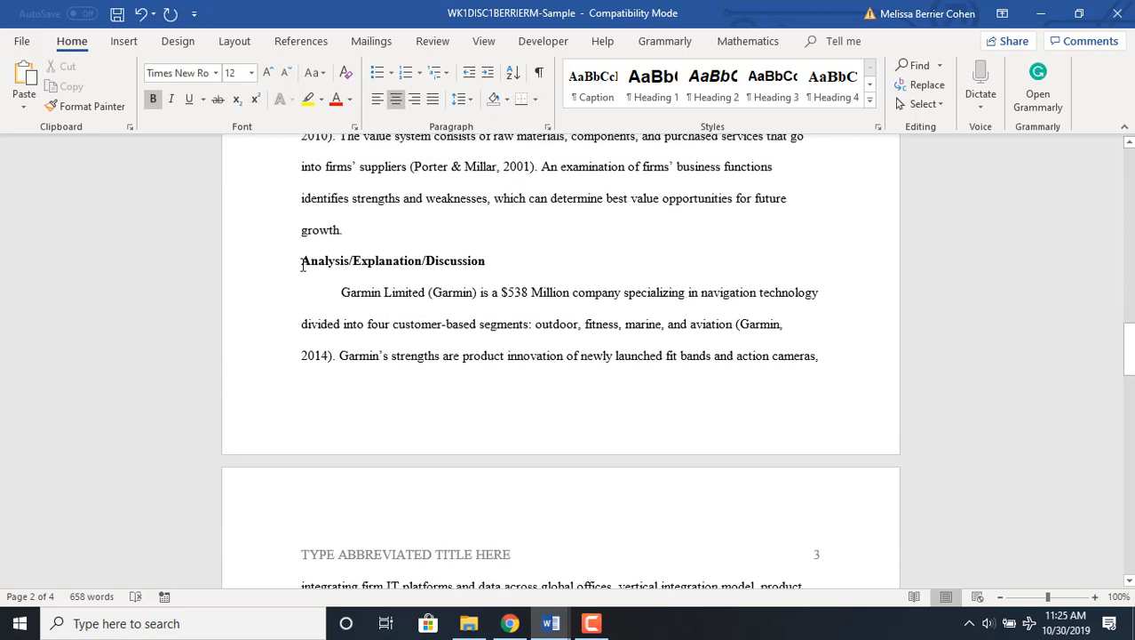
pyautogui.click(302, 264)
pyautogui.click(396, 99)
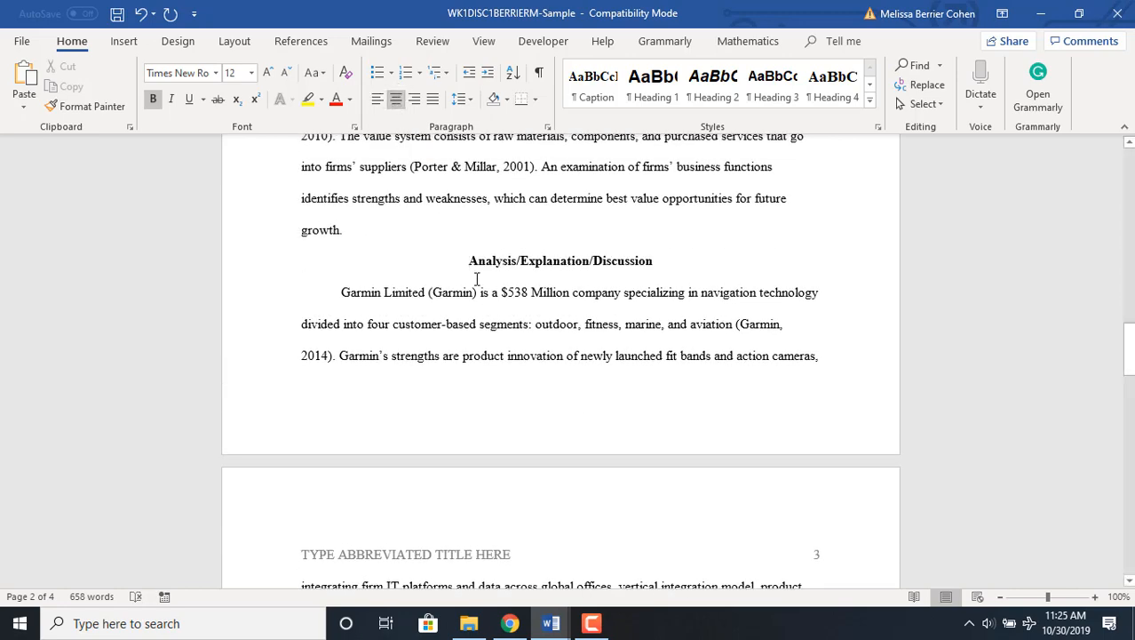
# - Center the "Extending the Conversation" heading at the end of page 3
pyautogui.scroll(-10, 476, 279)
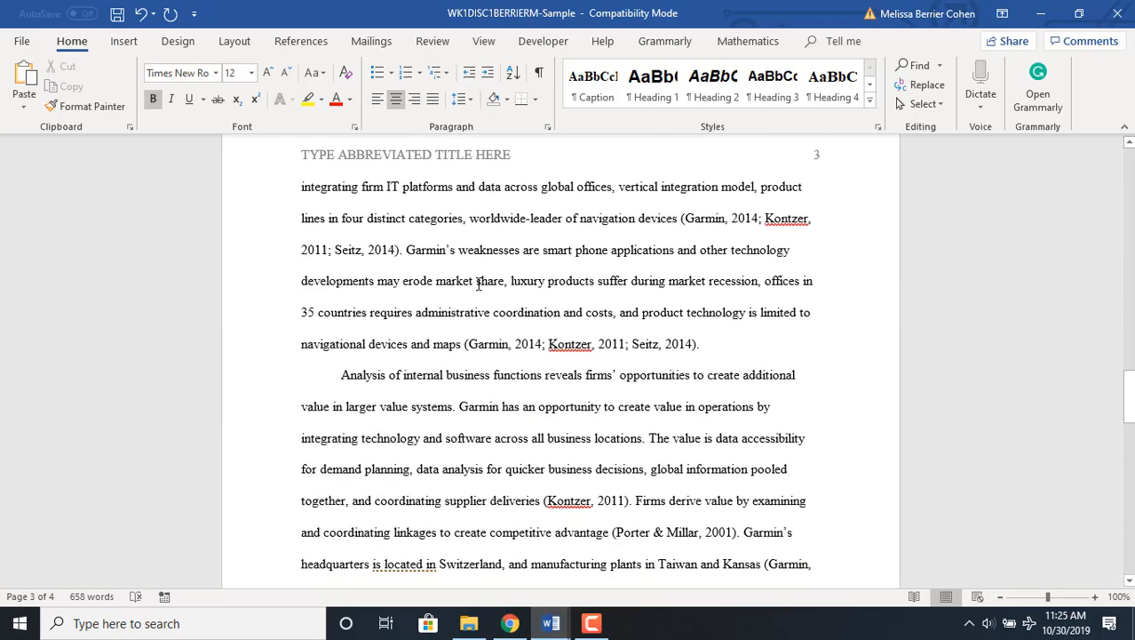
pyautogui.scroll(-11, 478, 284)
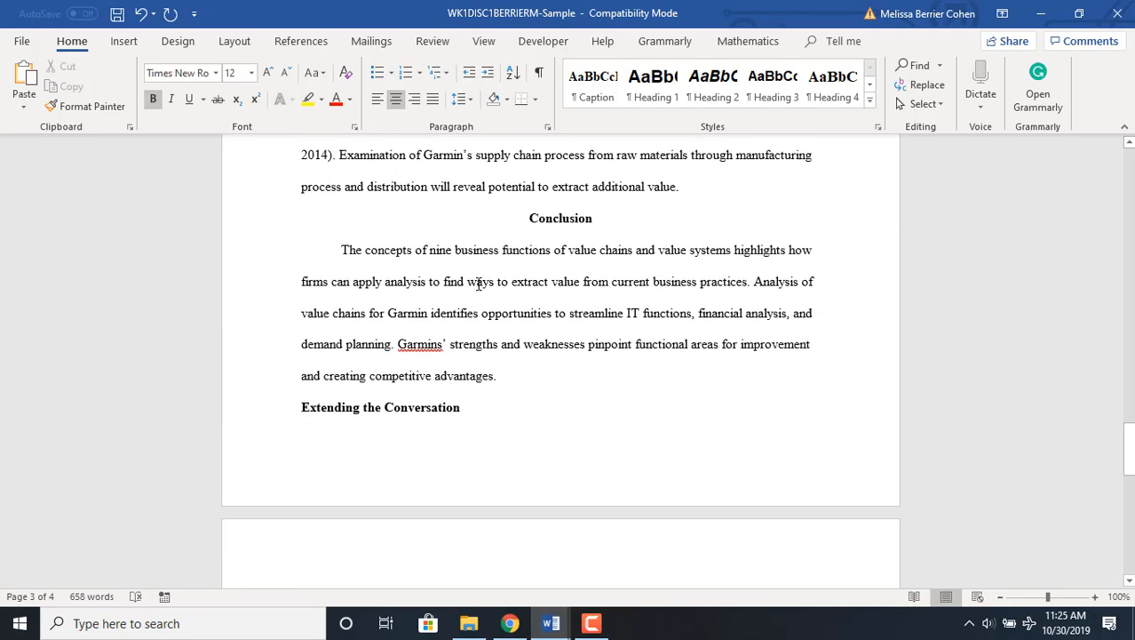
pyautogui.scroll(-2, 478, 283)
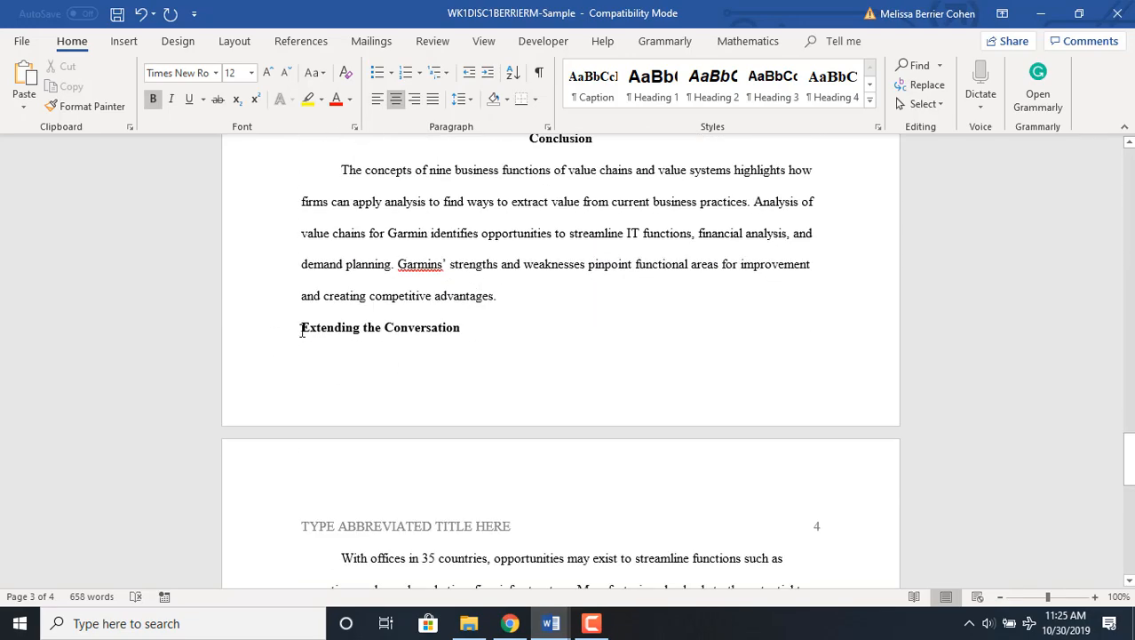
pyautogui.scroll(-1, 303, 331)
pyautogui.moveTo(347, 287); pyautogui.dragTo(300, 289)
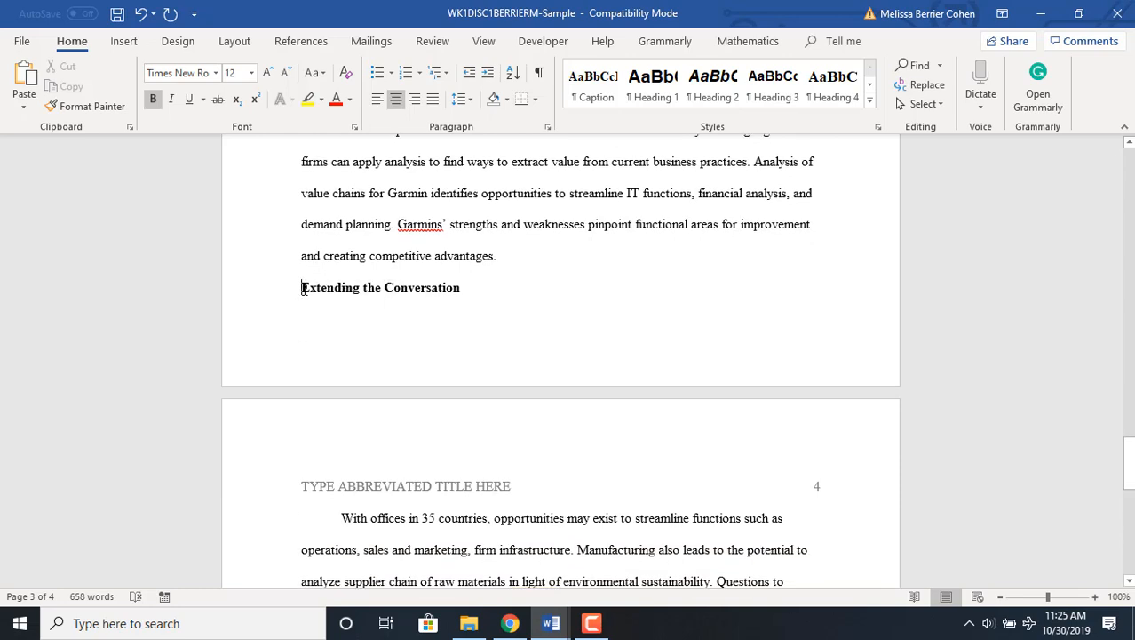
pyautogui.click(397, 99)
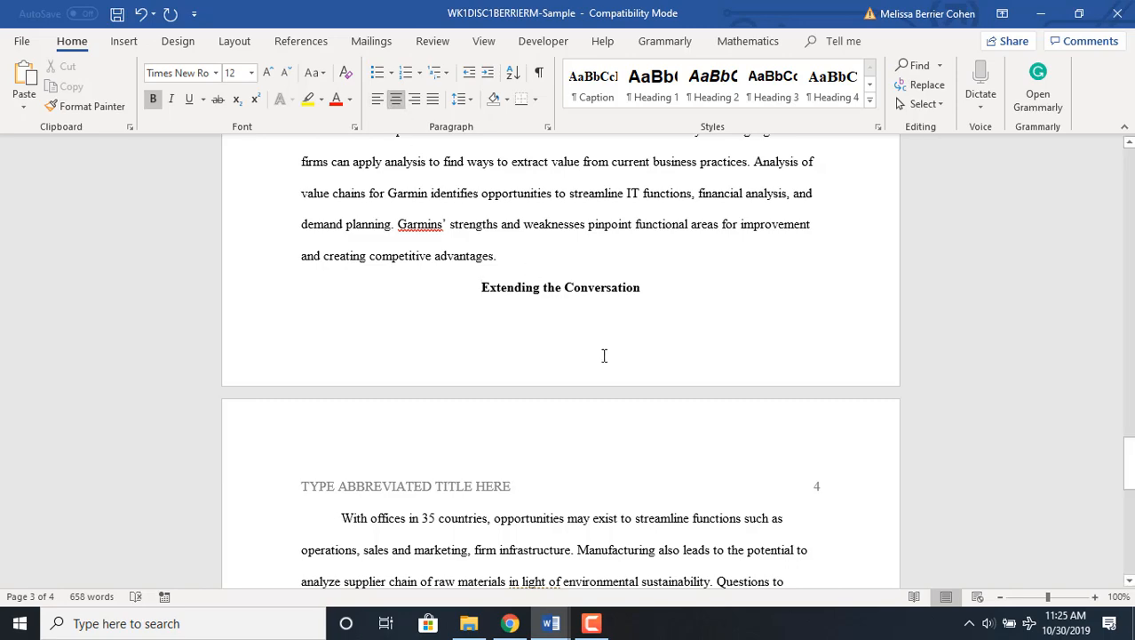
# - Insert a page break before the "References" heading so the reference list starts on its own page
pyautogui.scroll(-4, 646, 346)
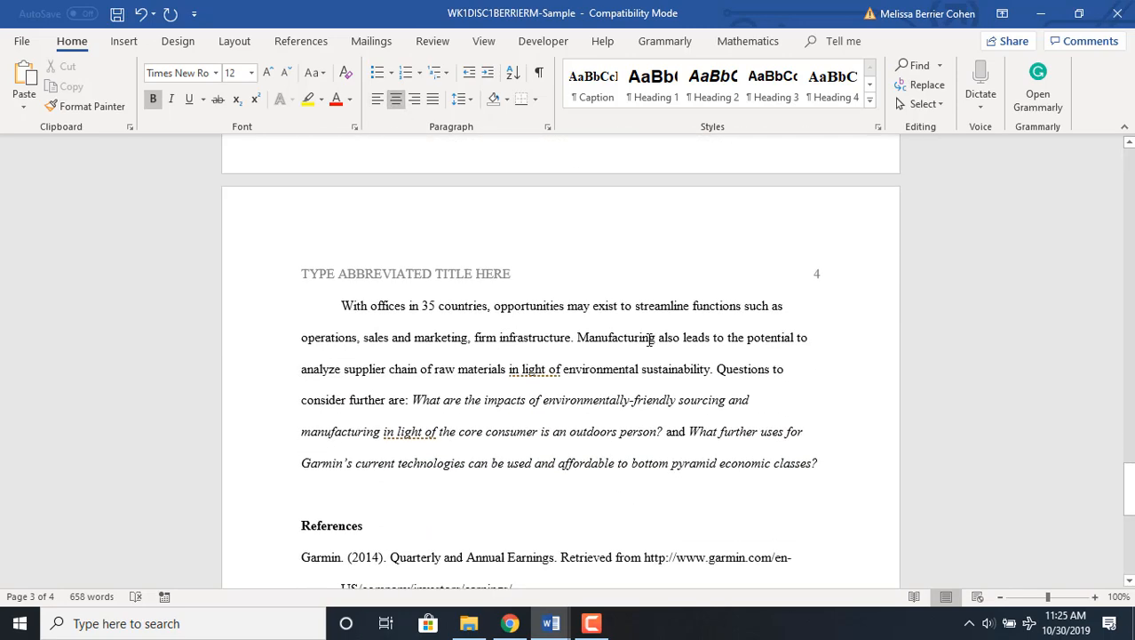
pyautogui.scroll(-1, 650, 338)
pyautogui.scroll(-3, 636, 462)
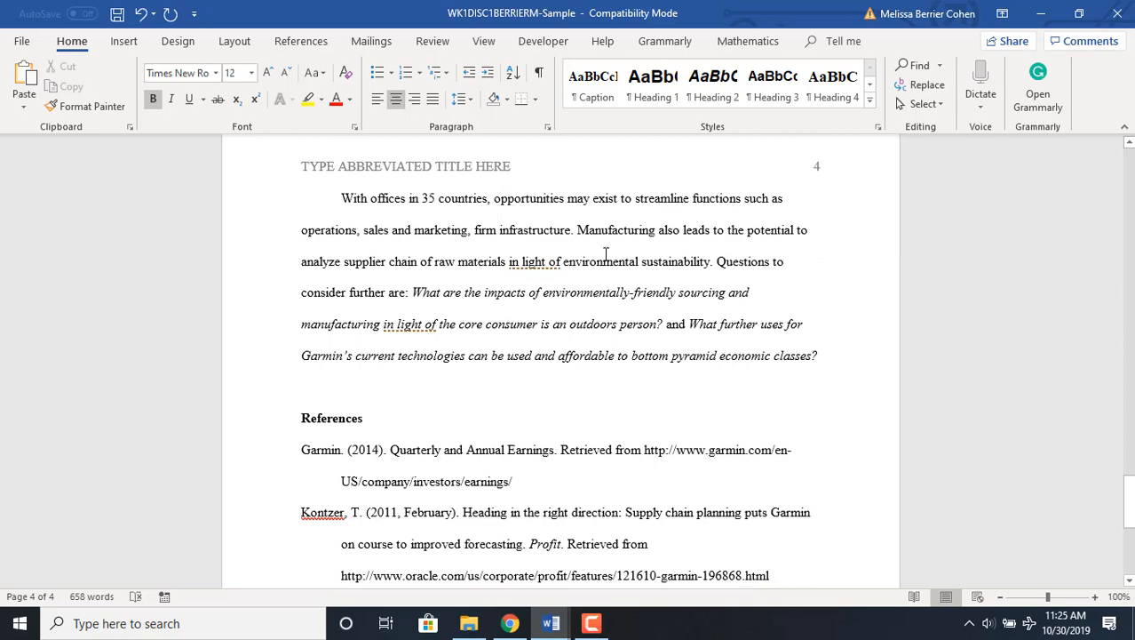
pyautogui.scroll(1, 605, 256)
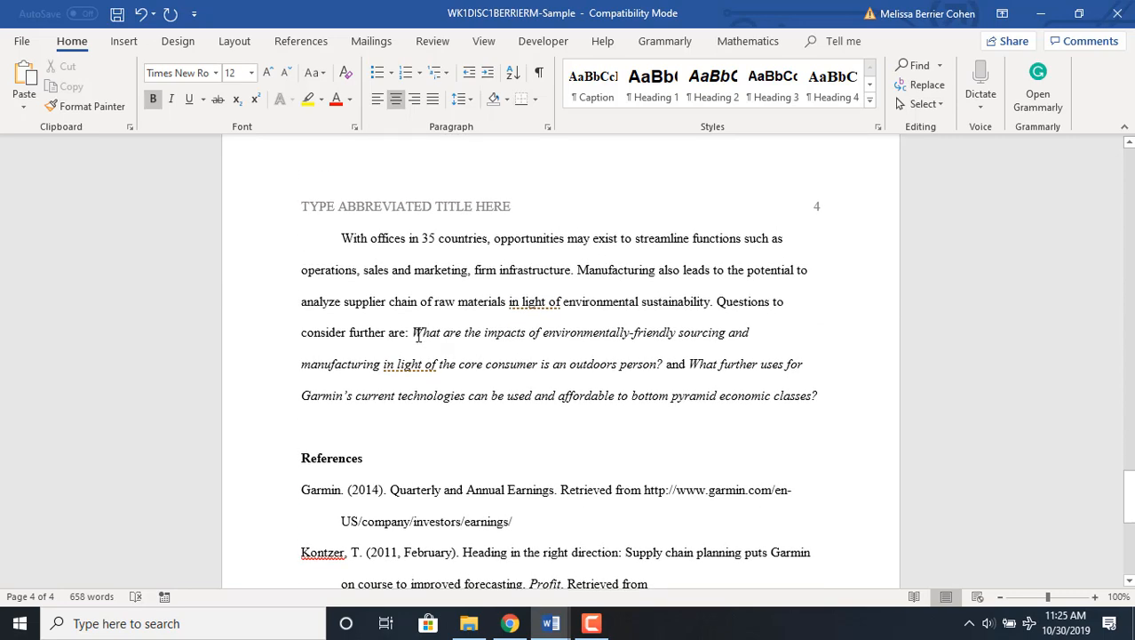
pyautogui.click(418, 335)
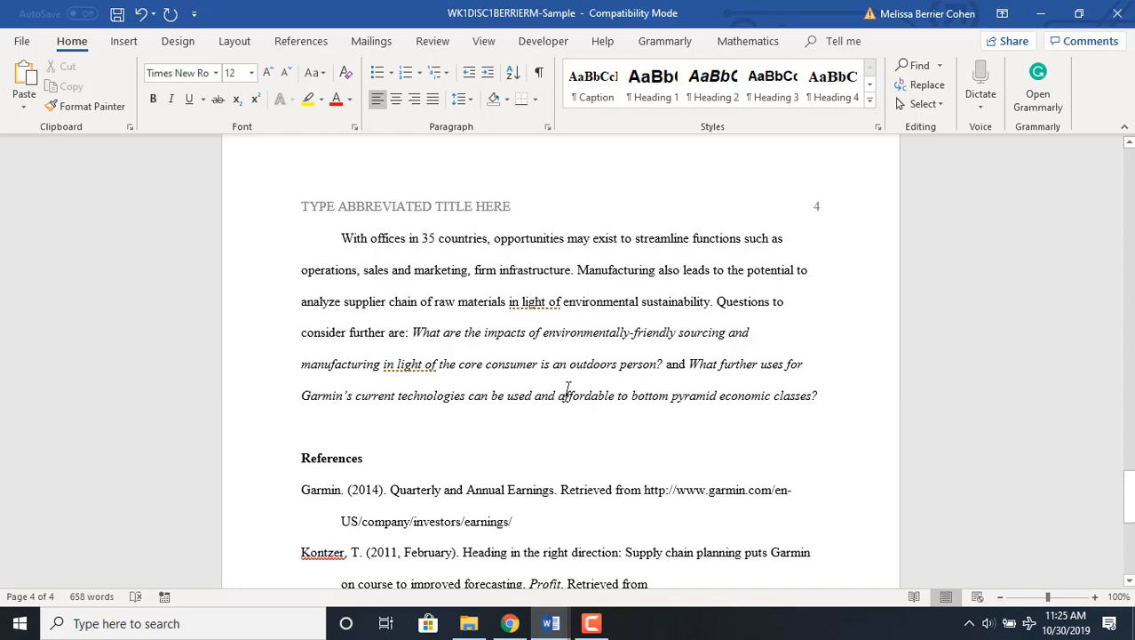
pyautogui.scroll(-3, 413, 413)
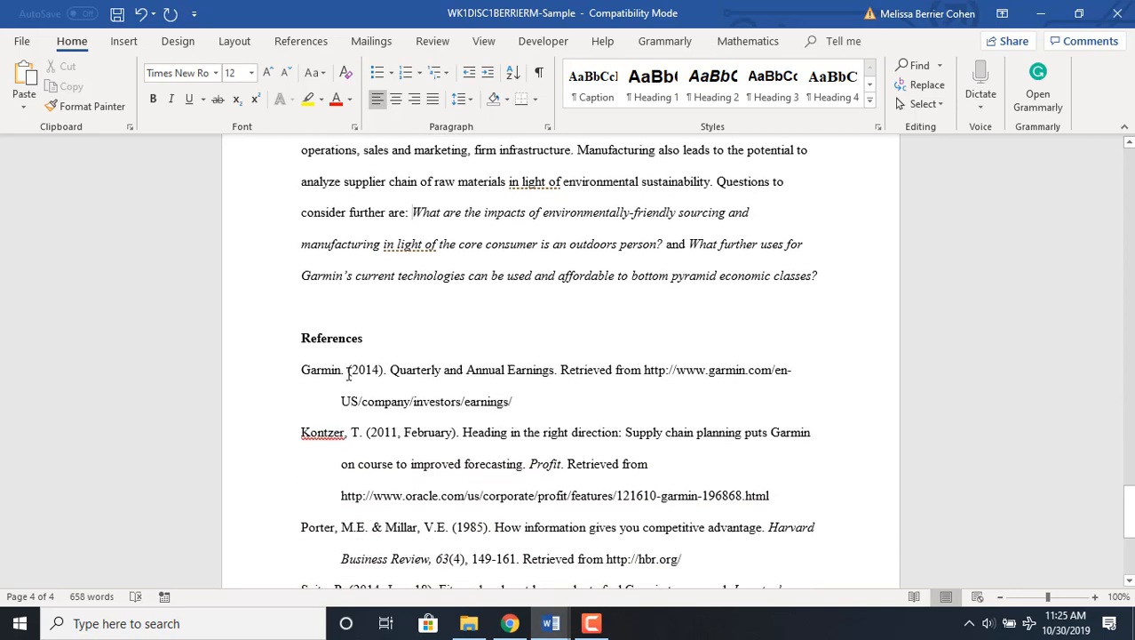
pyautogui.click(301, 341)
pyautogui.click(124, 42)
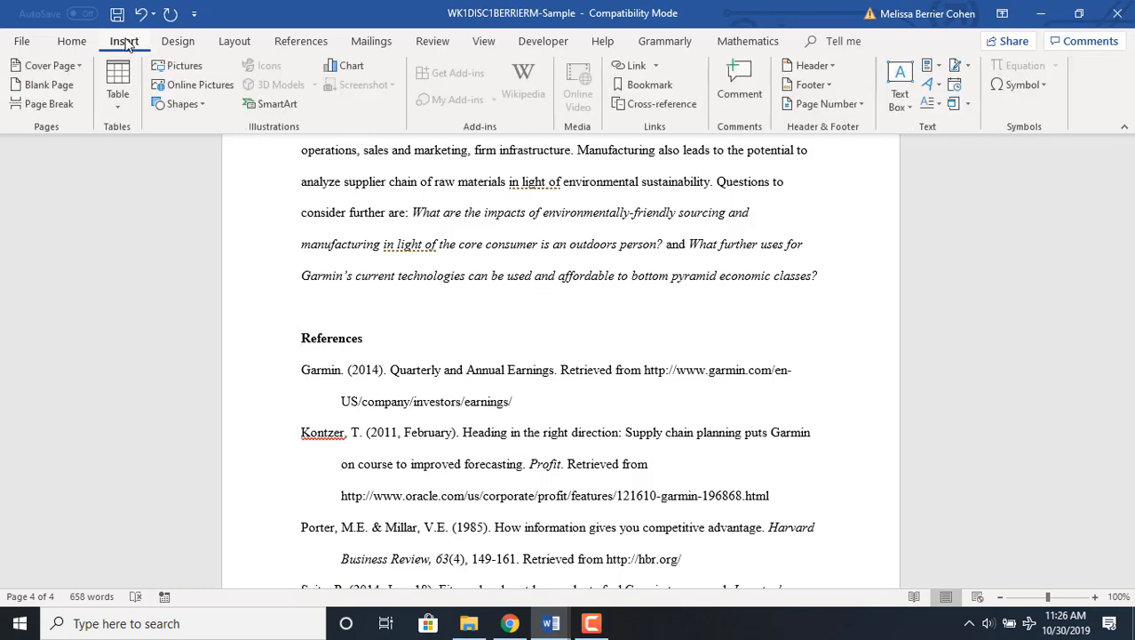
pyautogui.click(46, 104)
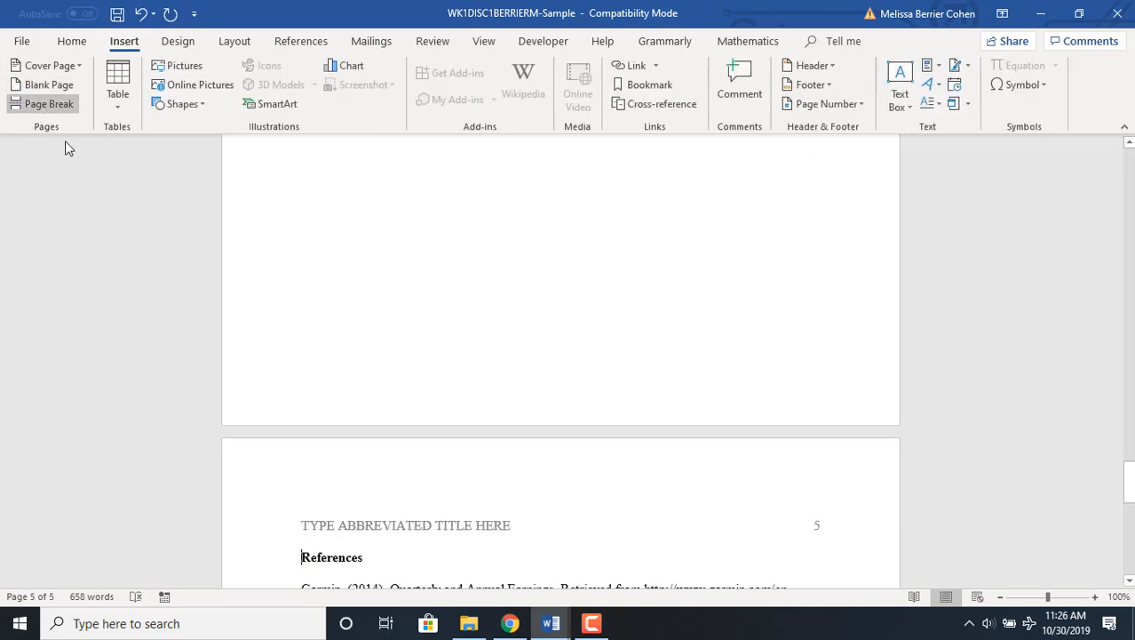
# - Center the "References" heading at the start of page 5 and remove its bold
pyautogui.scroll(5, 342, 300)
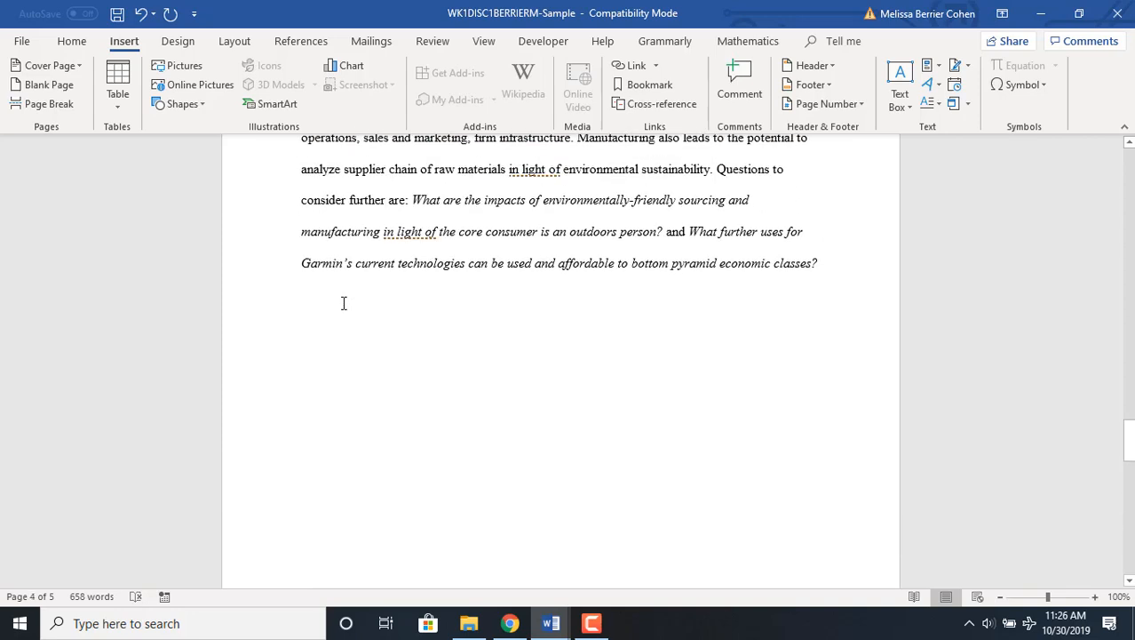
pyautogui.scroll(-4, 354, 283)
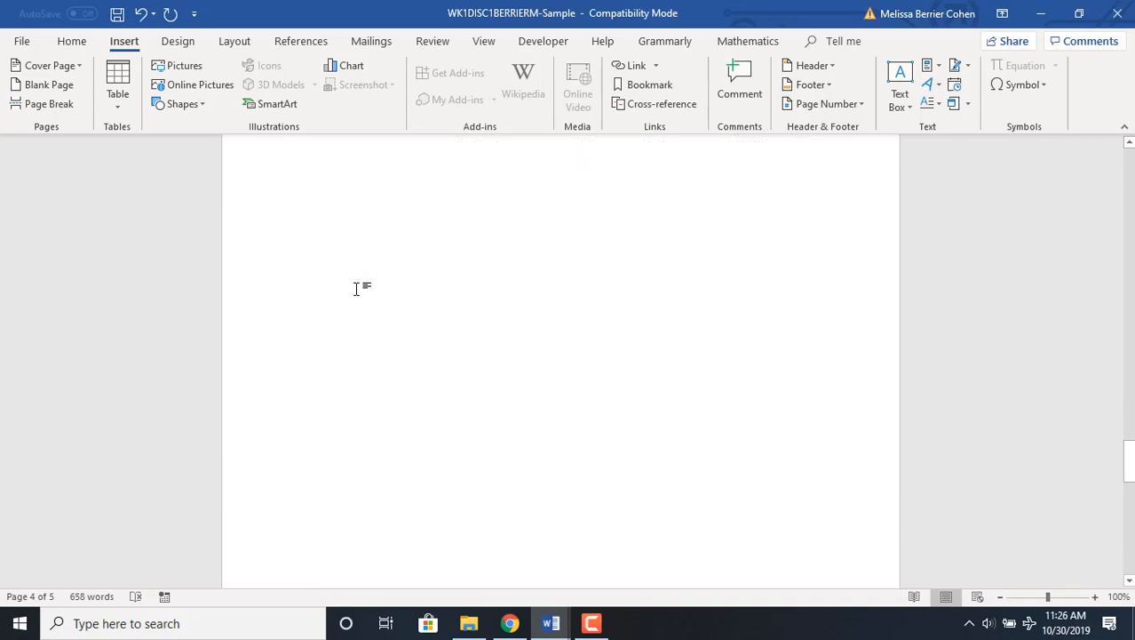
pyautogui.scroll(-6, 356, 288)
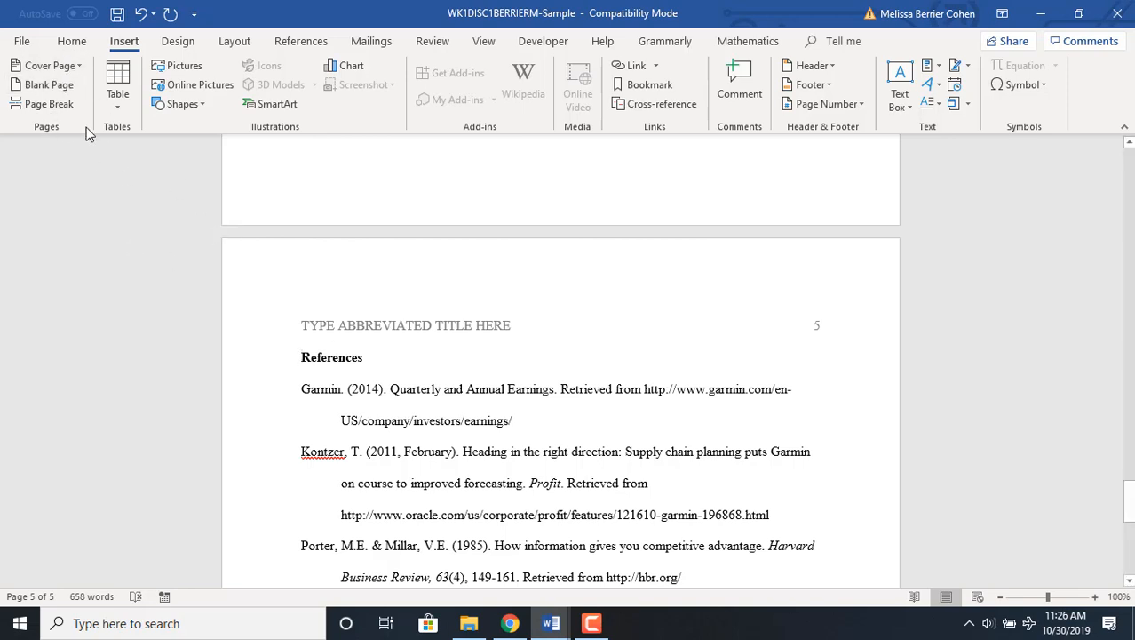
pyautogui.scroll(-1, 386, 362)
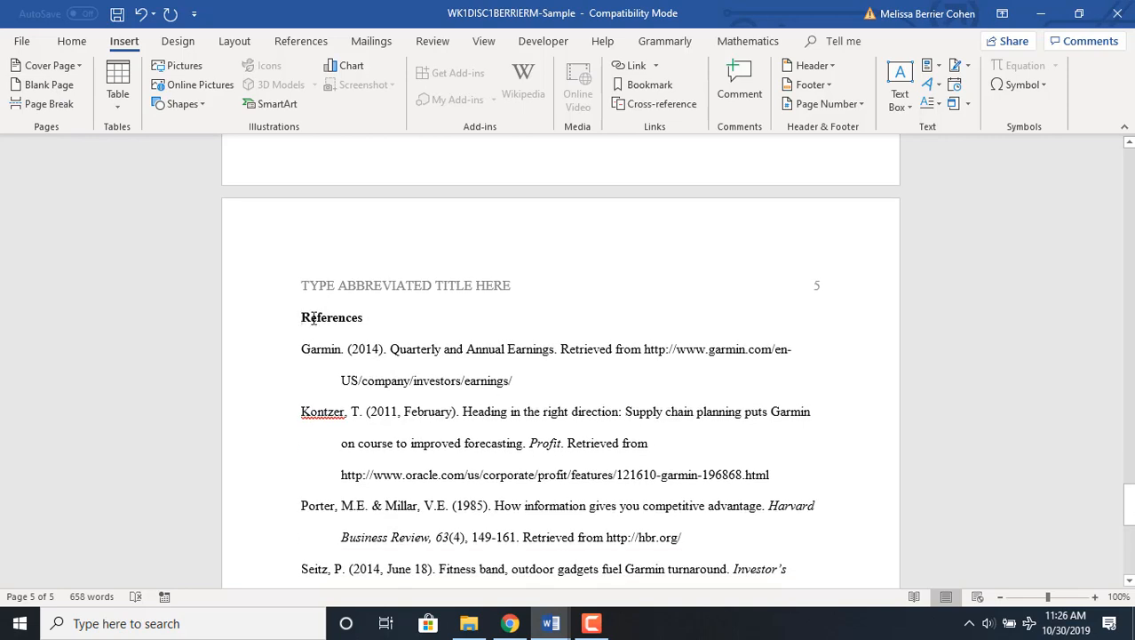
pyautogui.moveTo(300, 317); pyautogui.dragTo(366, 323)
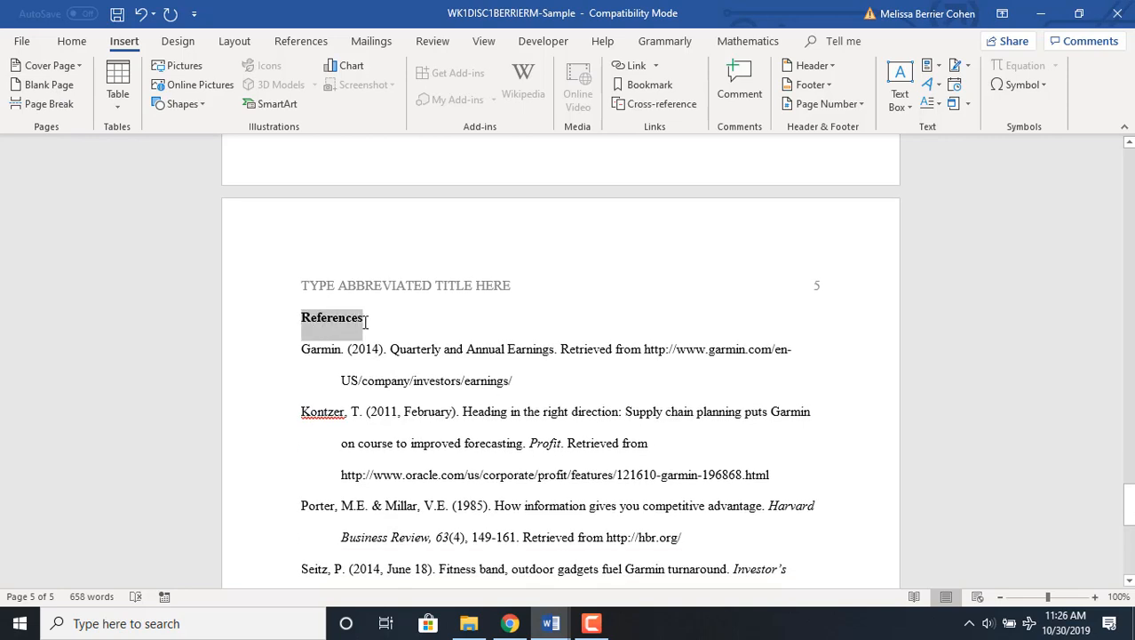
pyautogui.click(72, 44)
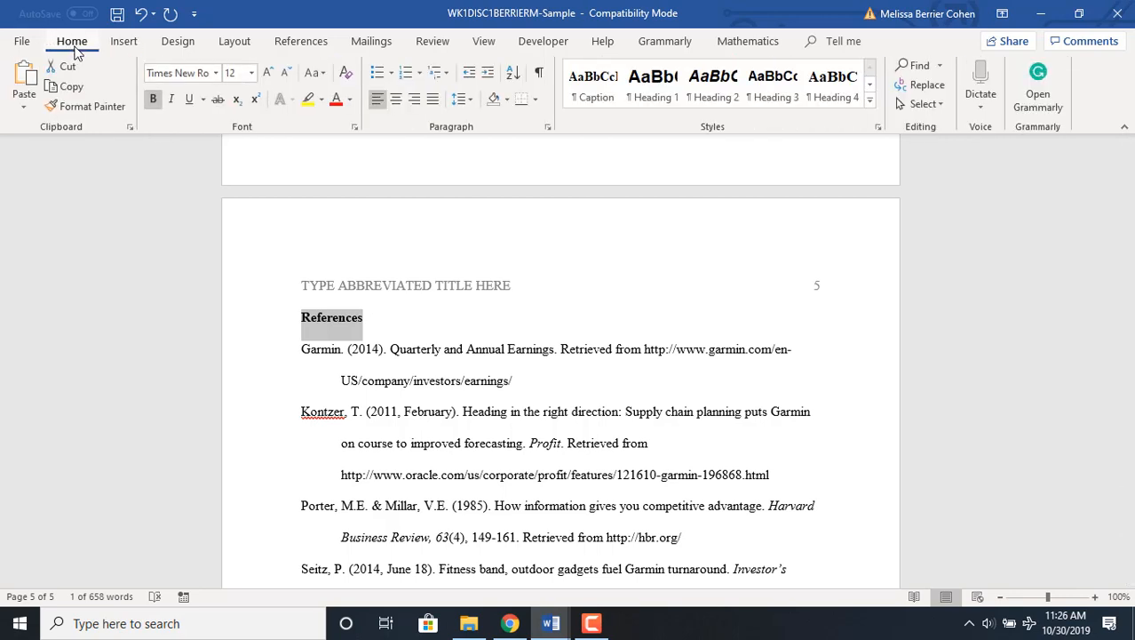
pyautogui.click(396, 101)
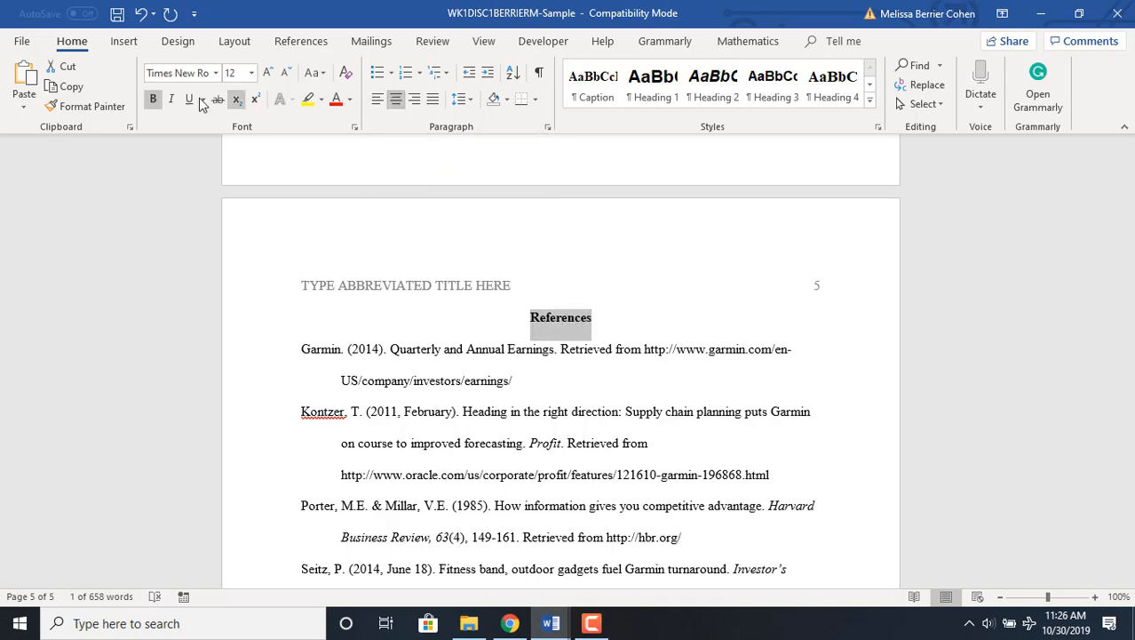
pyautogui.click(157, 98)
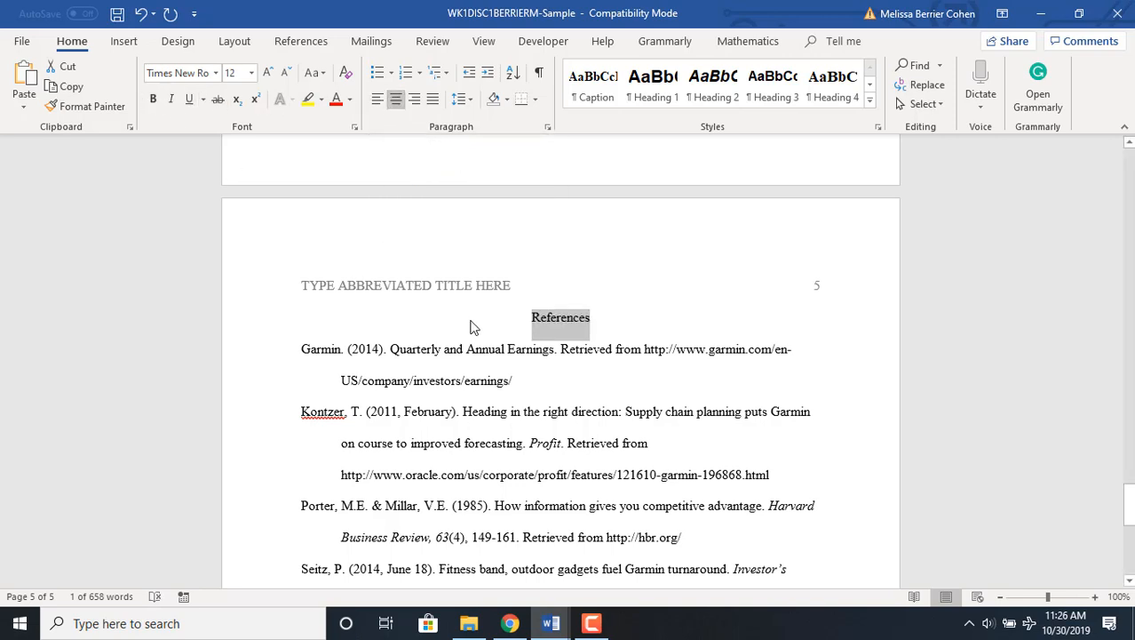
# - Apply a 0.5" hanging indent to all the entries under the "References" heading
pyautogui.scroll(-3, 471, 322)
pyautogui.scroll(2, 471, 321)
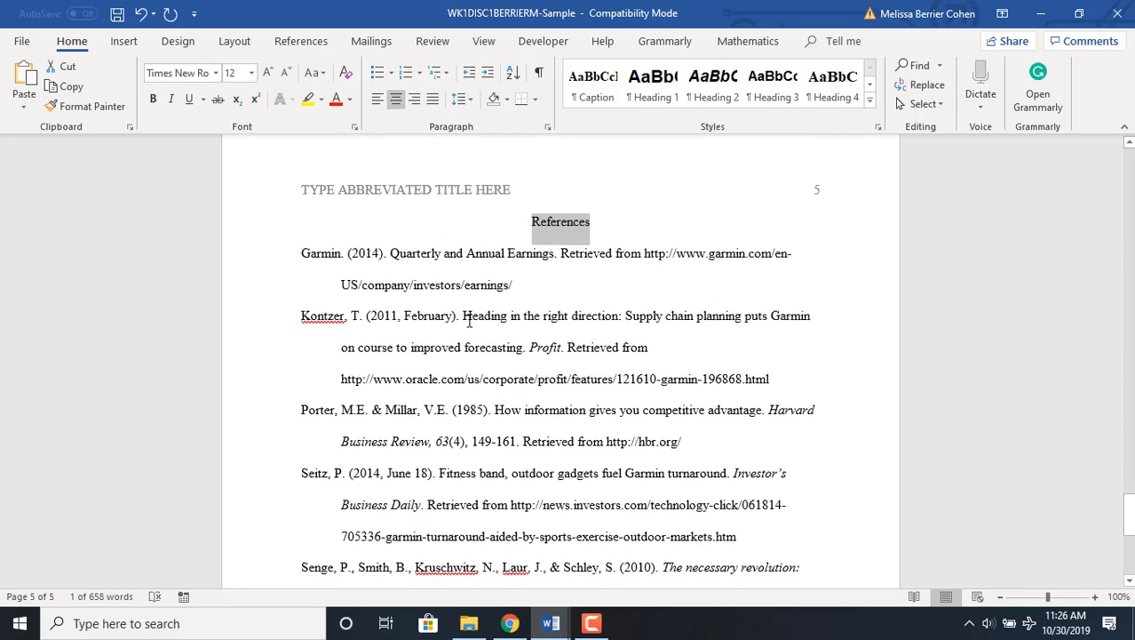
pyautogui.click(299, 269)
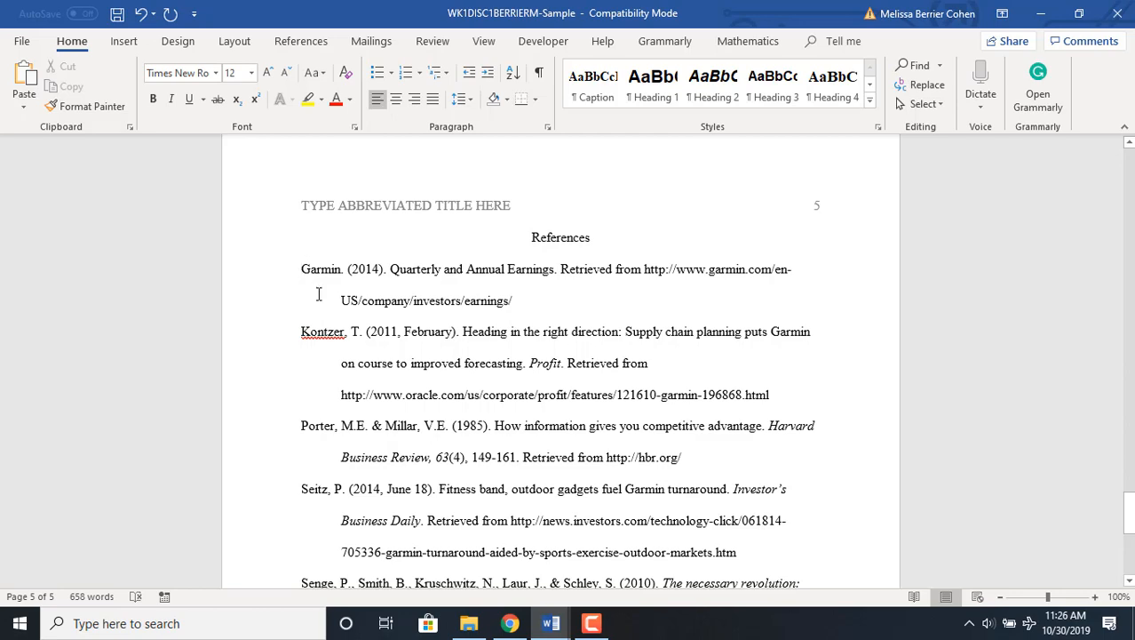
pyautogui.scroll(-3, 316, 295)
pyautogui.scroll(-3, 319, 302)
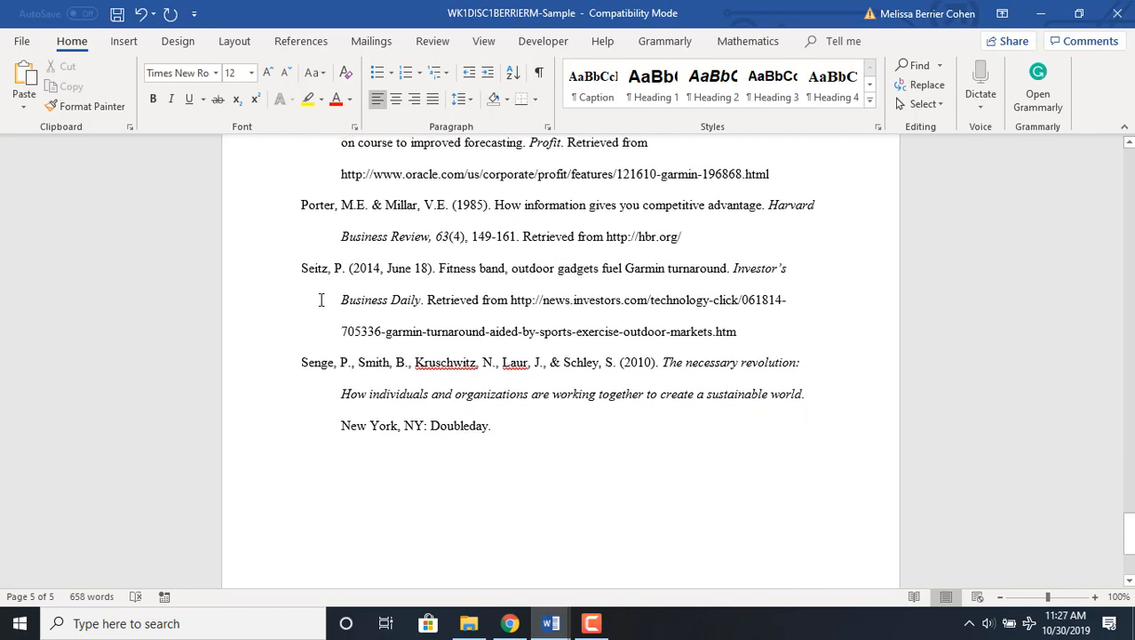
pyautogui.scroll(7, 341, 324)
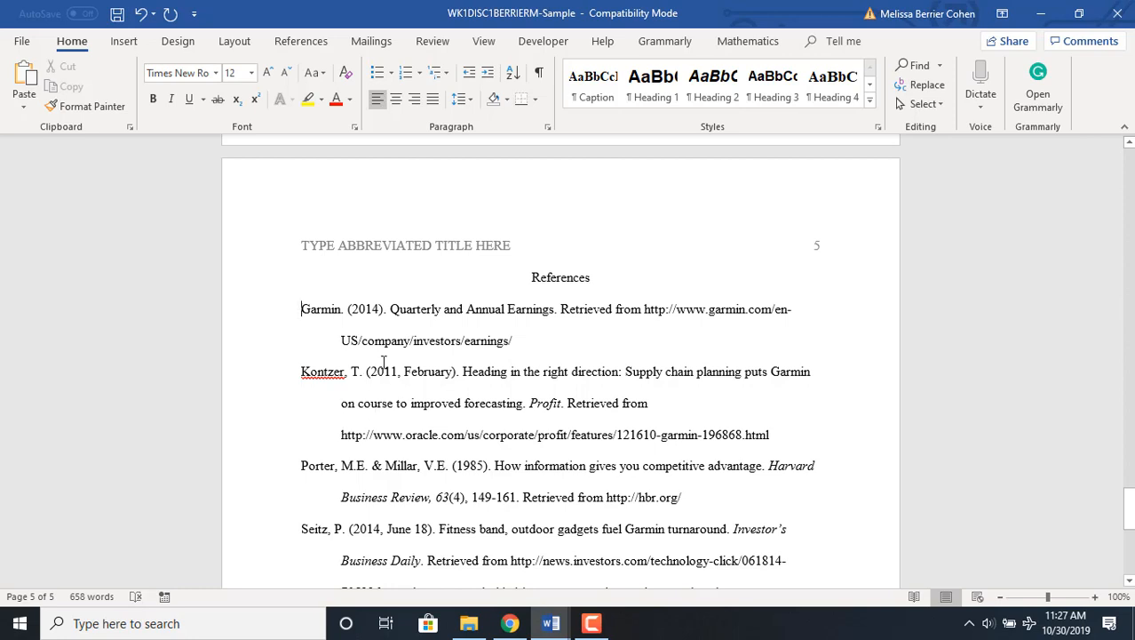
pyautogui.scroll(1, 280, 328)
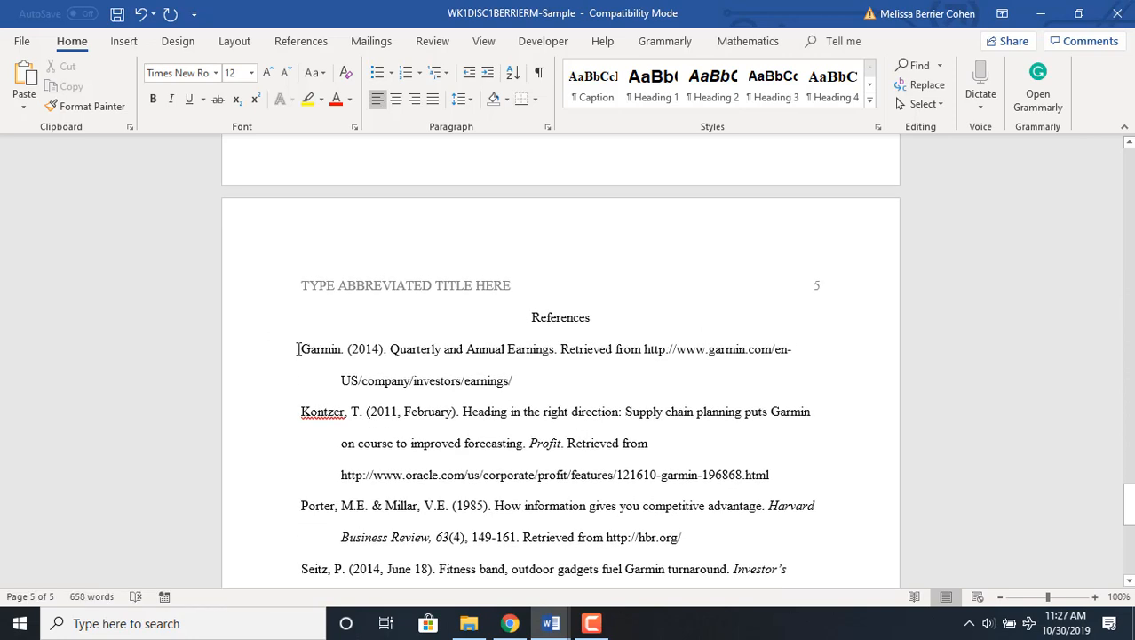
pyautogui.moveTo(299, 349); pyautogui.dragTo(565, 303)
pyautogui.scroll(7, 660, 324)
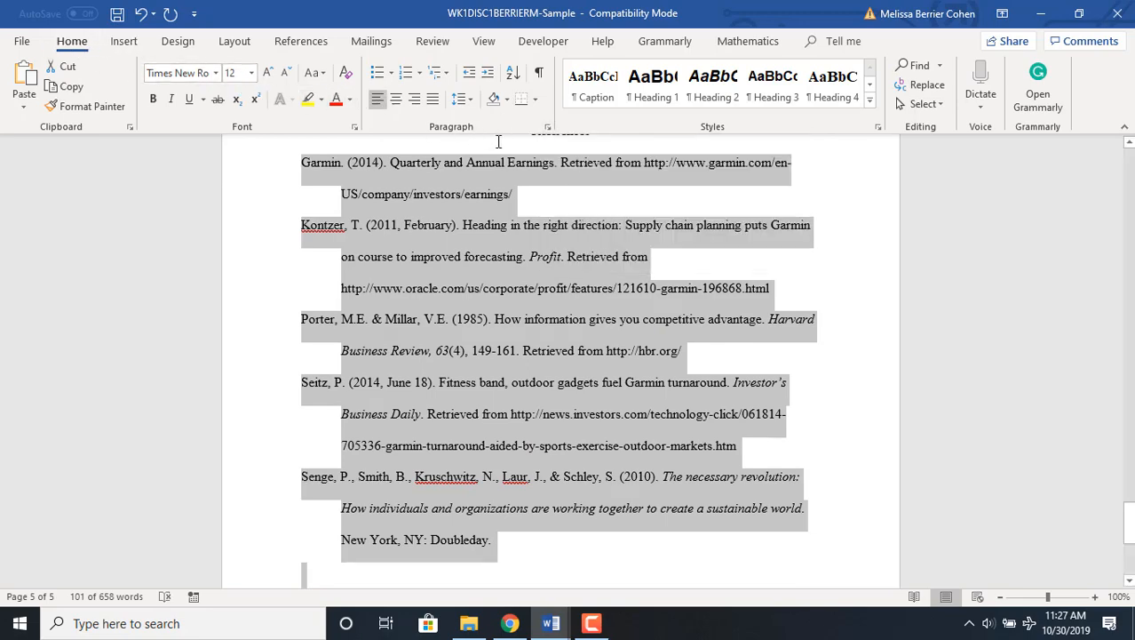
pyautogui.click(548, 127)
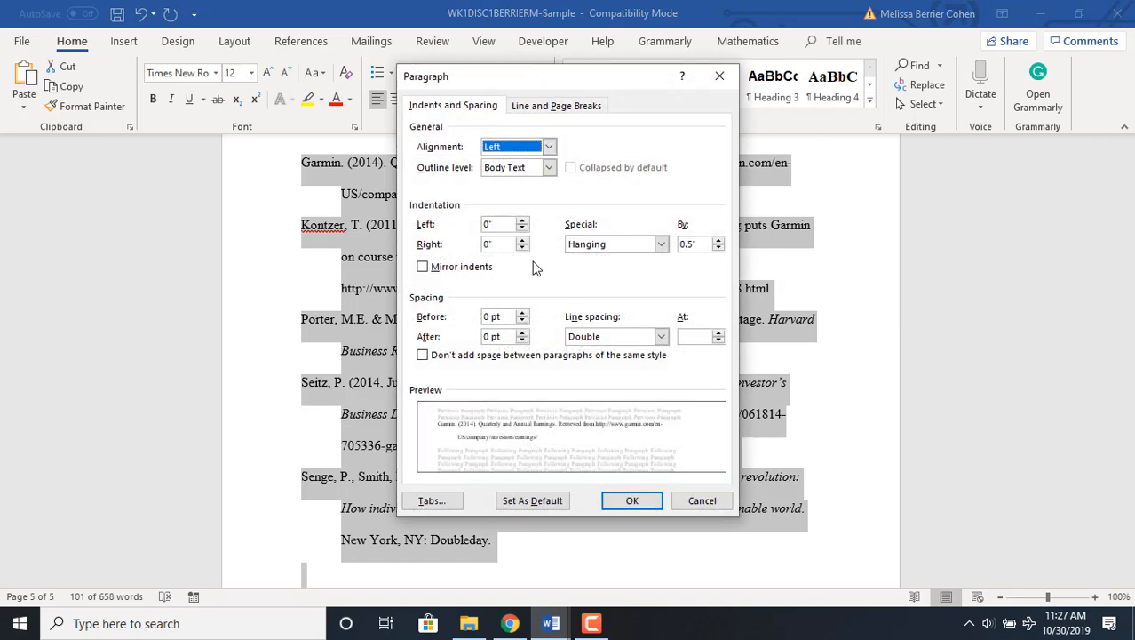
pyautogui.click(660, 245)
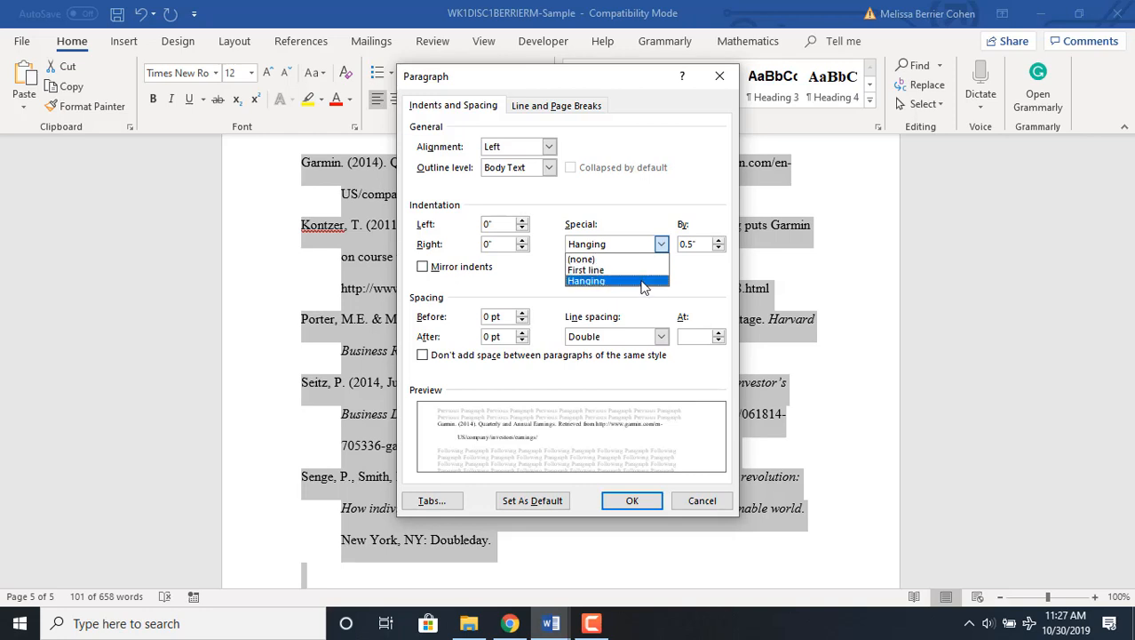
pyautogui.click(643, 281)
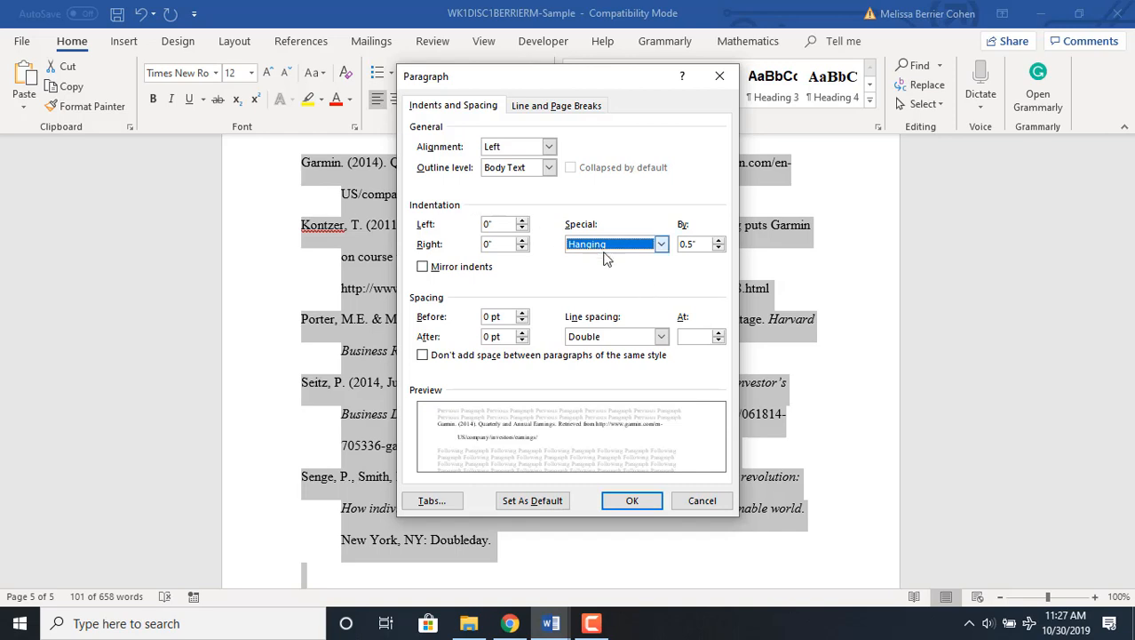
pyautogui.click(718, 248)
pyautogui.click(719, 240)
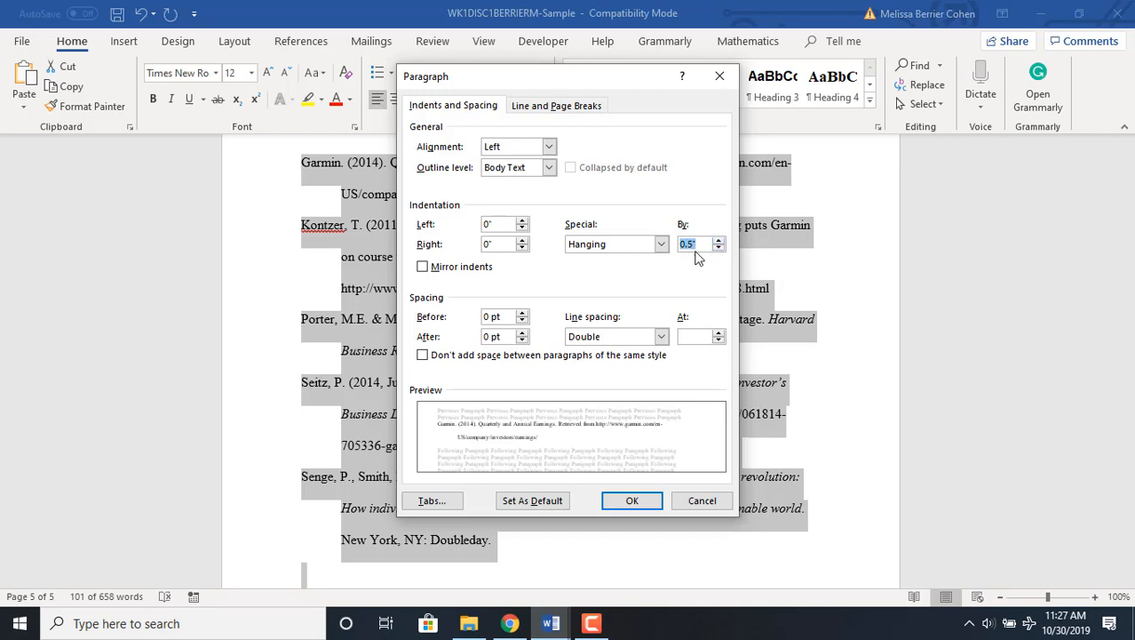
pyautogui.click(640, 500)
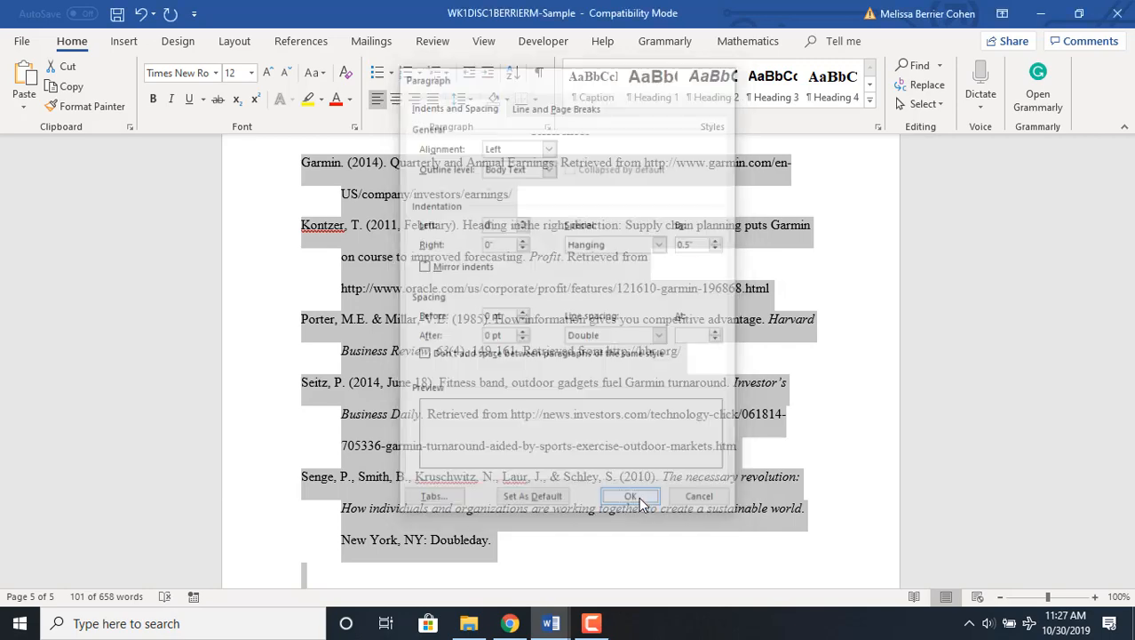
pyautogui.scroll(2, 640, 503)
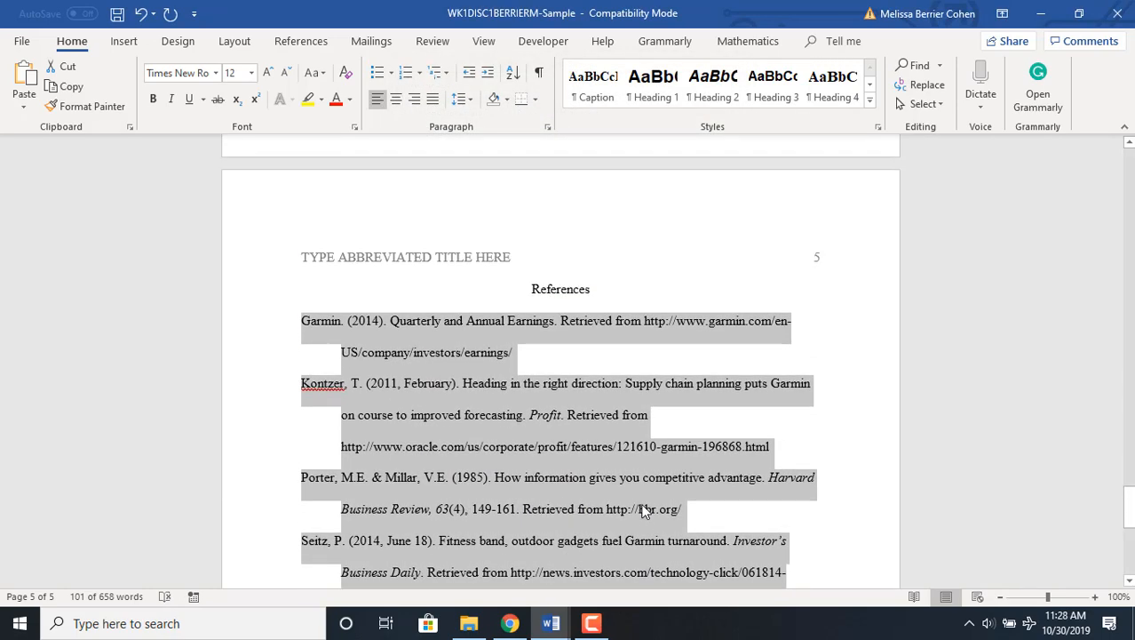
# - Examine the author, year, title and retrieval address of the Garmin entry in the reference list
pyautogui.click(755, 431)
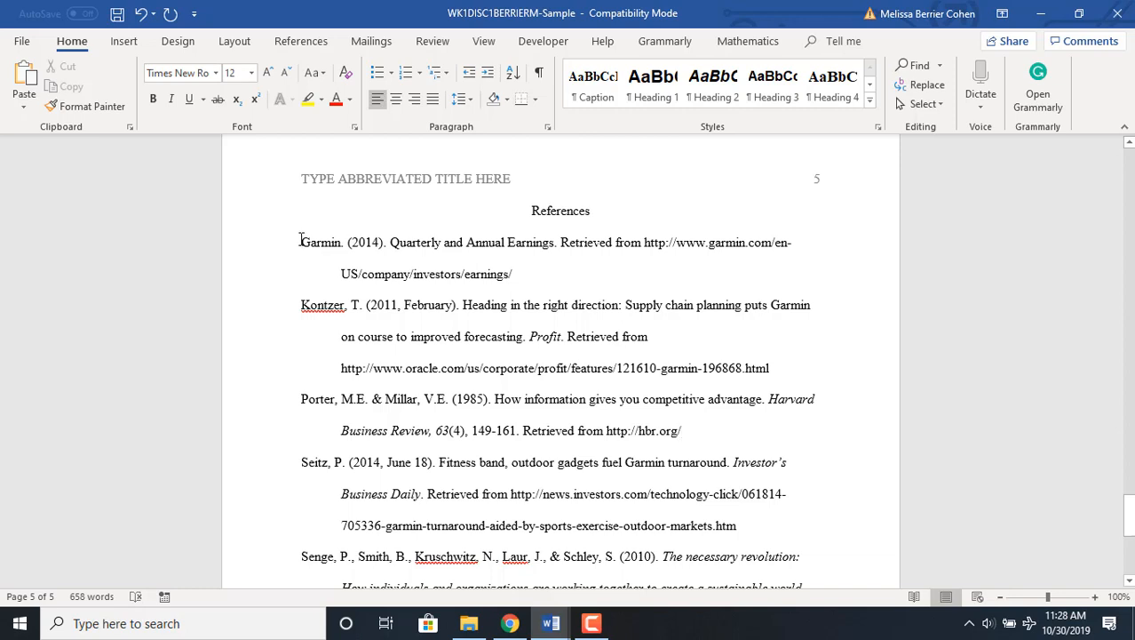
pyautogui.moveTo(301, 240); pyautogui.dragTo(345, 243)
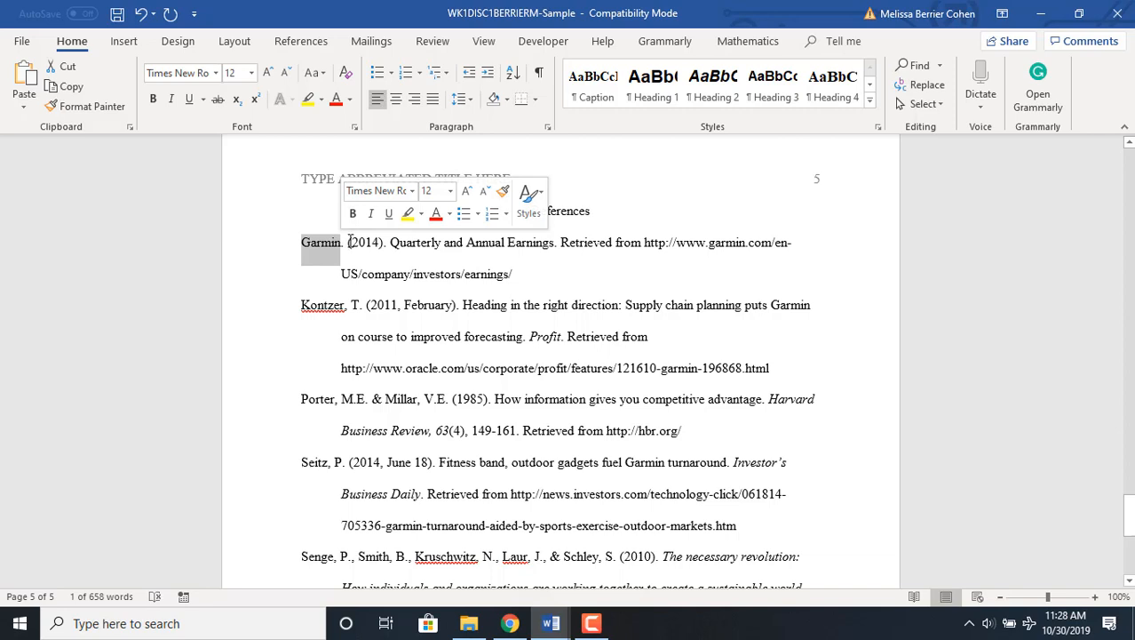
pyautogui.click(352, 242)
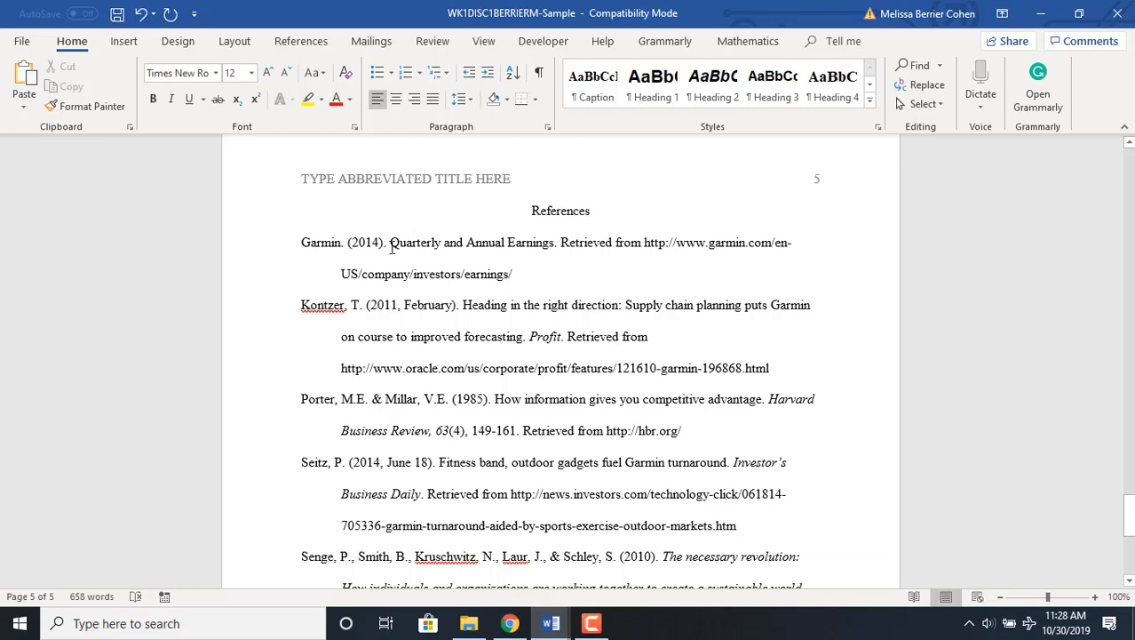
pyautogui.moveTo(390, 244); pyautogui.dragTo(549, 250)
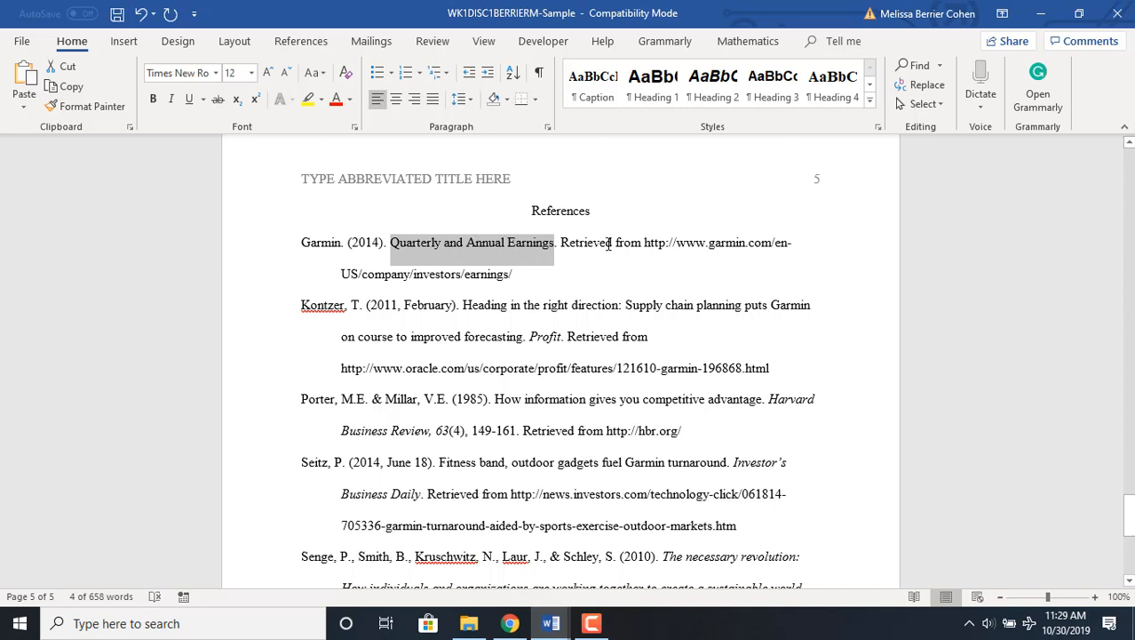
pyautogui.click(692, 268)
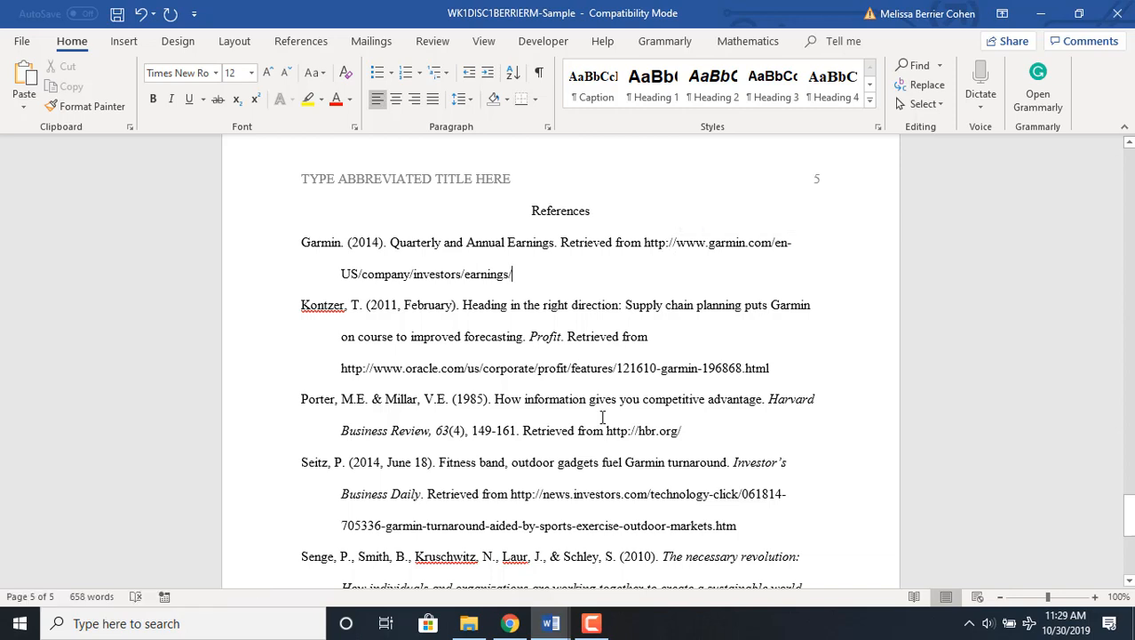
# - Add the day 8 after "February" in the publication date of the second reference
pyautogui.scroll(-1, 671, 268)
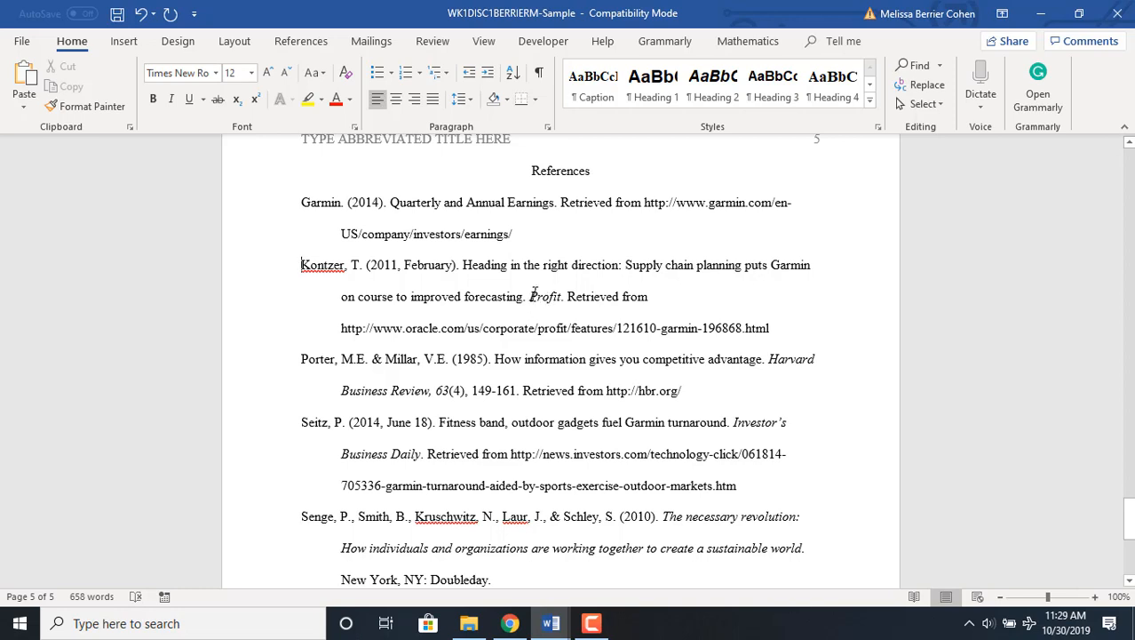
pyautogui.moveTo(530, 296); pyautogui.dragTo(558, 297)
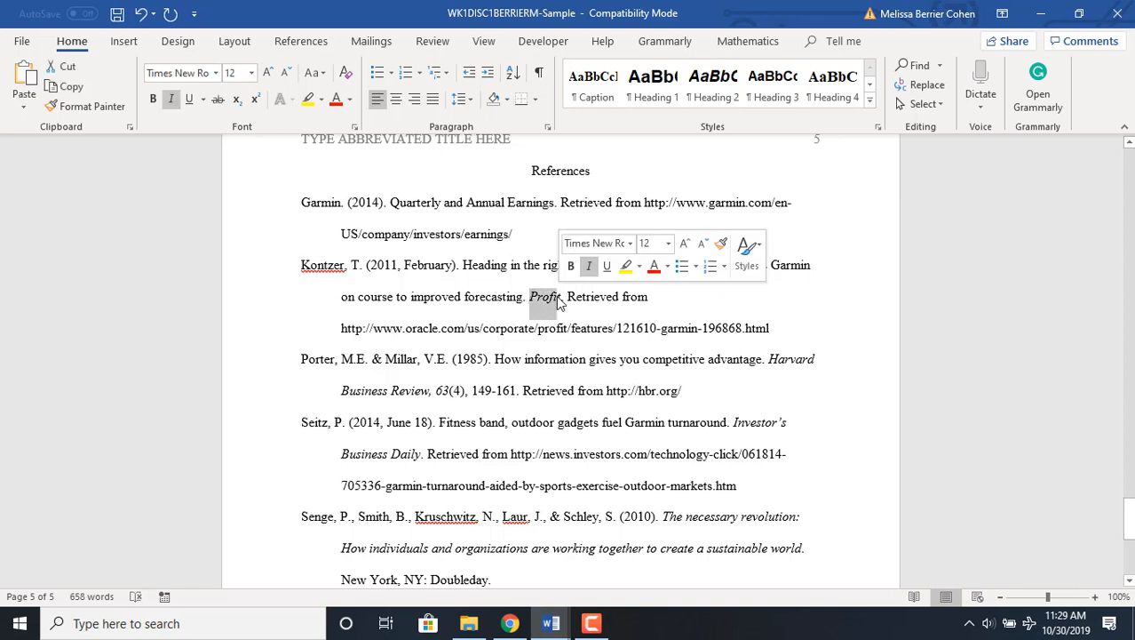
pyautogui.click(316, 269)
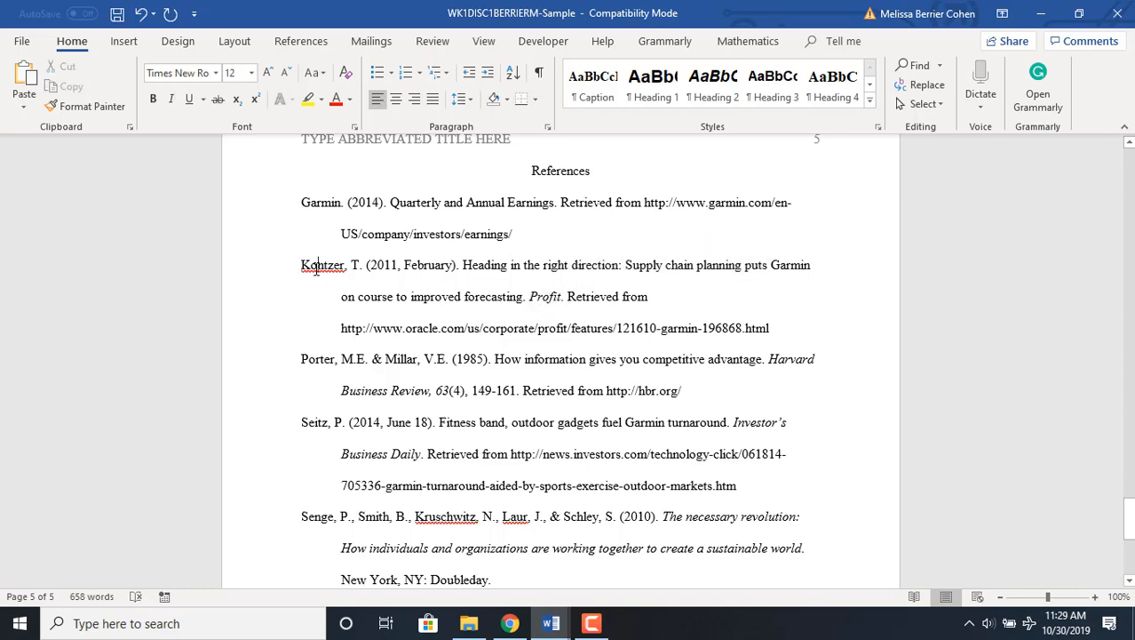
pyautogui.click(404, 264)
pyautogui.click(453, 265)
pyautogui.write('8')
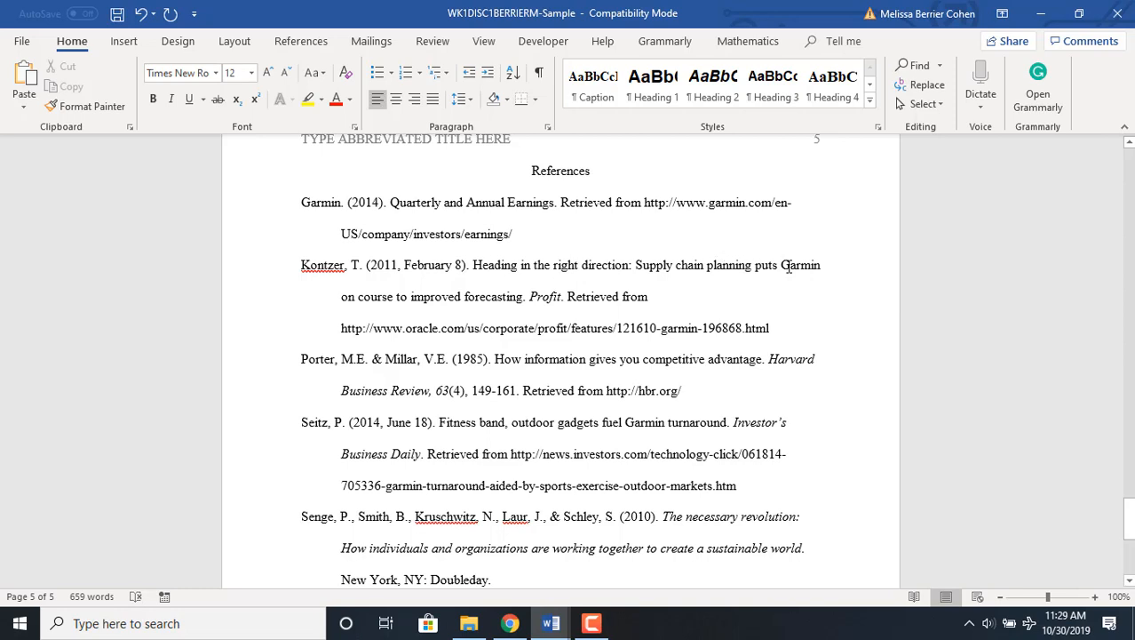
# - Examine the italic source title "Profit" in the second reference and the volume, issue and page details of the third
pyautogui.moveTo(531, 297); pyautogui.dragTo(564, 298)
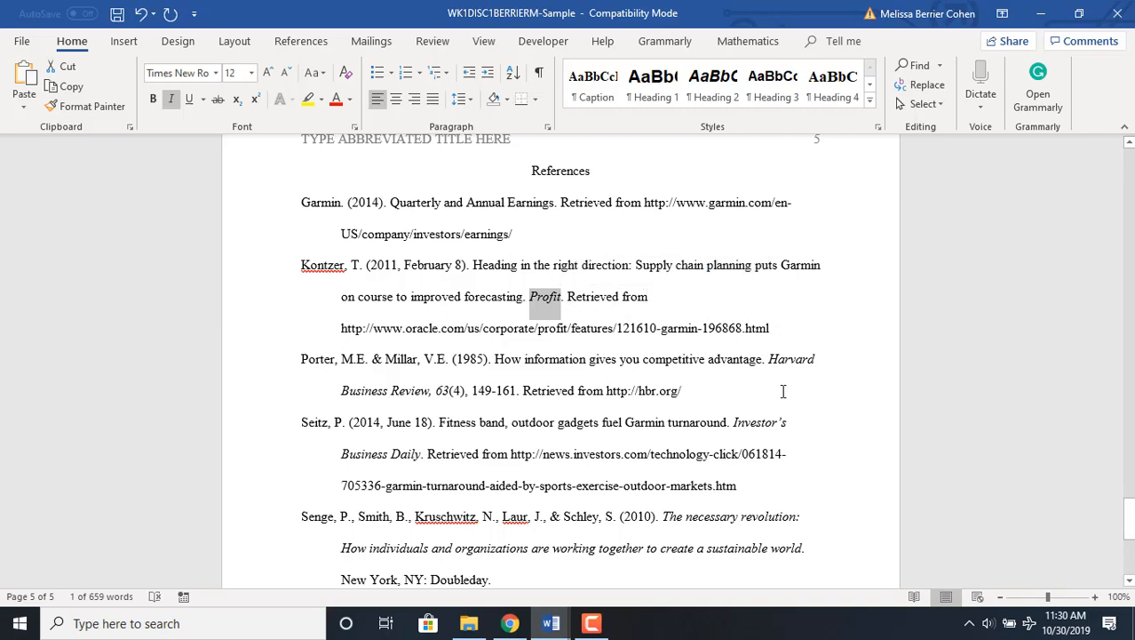
pyautogui.scroll(-1, 783, 391)
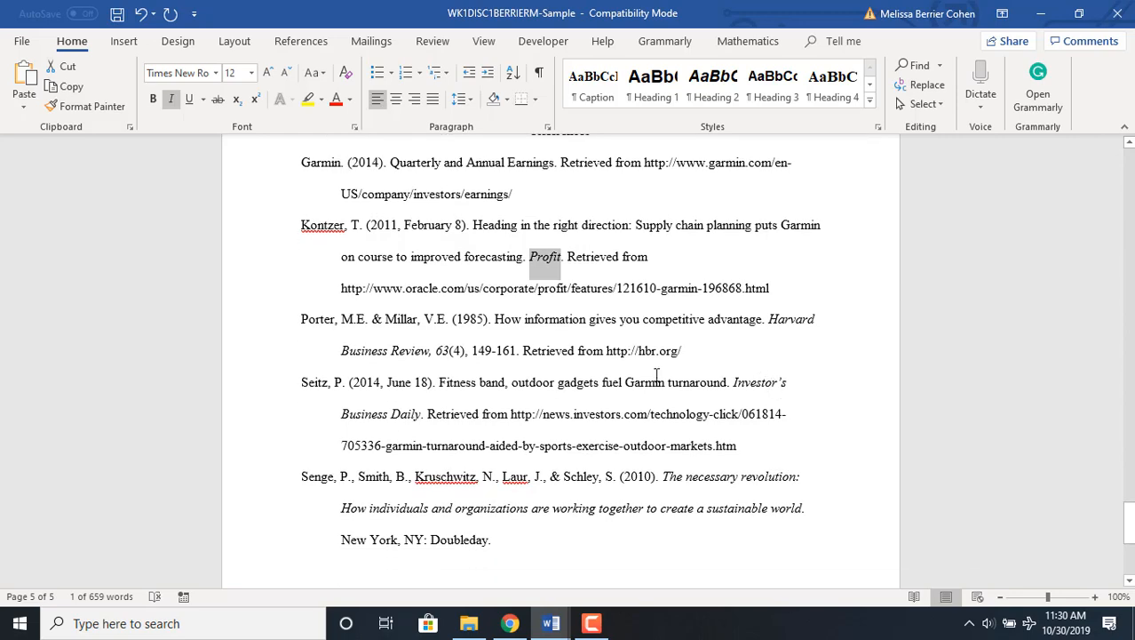
pyautogui.click(303, 322)
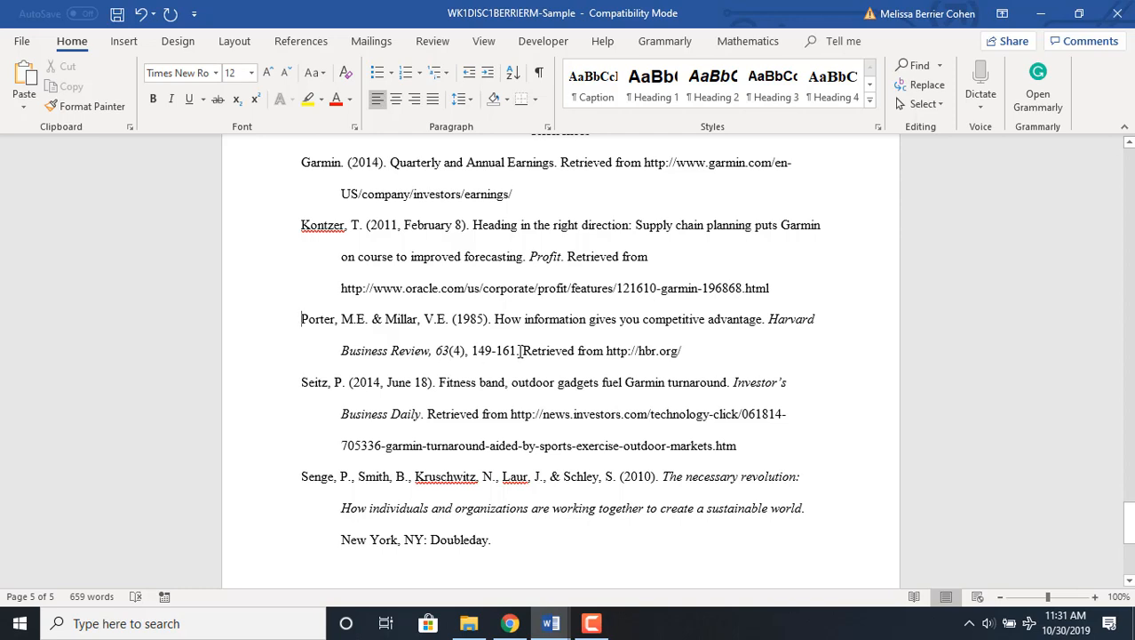
pyautogui.click(520, 351)
pyautogui.write('.')
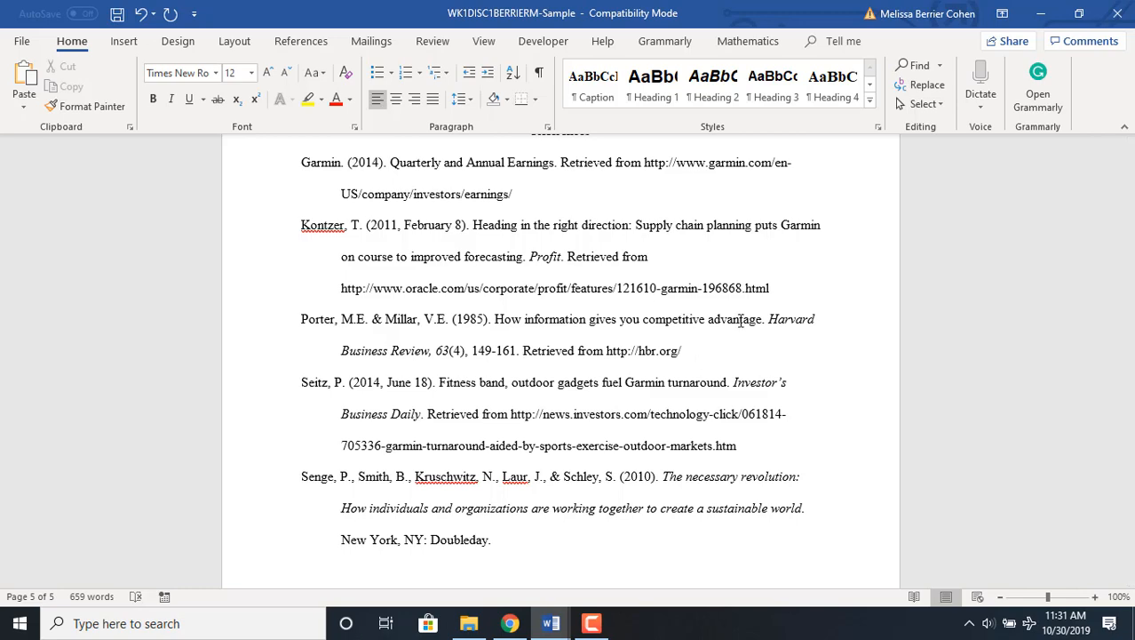
# - Review the formatted paper from the reference list back to the "Value Chain Analysis" text on page 2
pyautogui.scroll(-3, 727, 354)
pyautogui.scroll(-1, 727, 354)
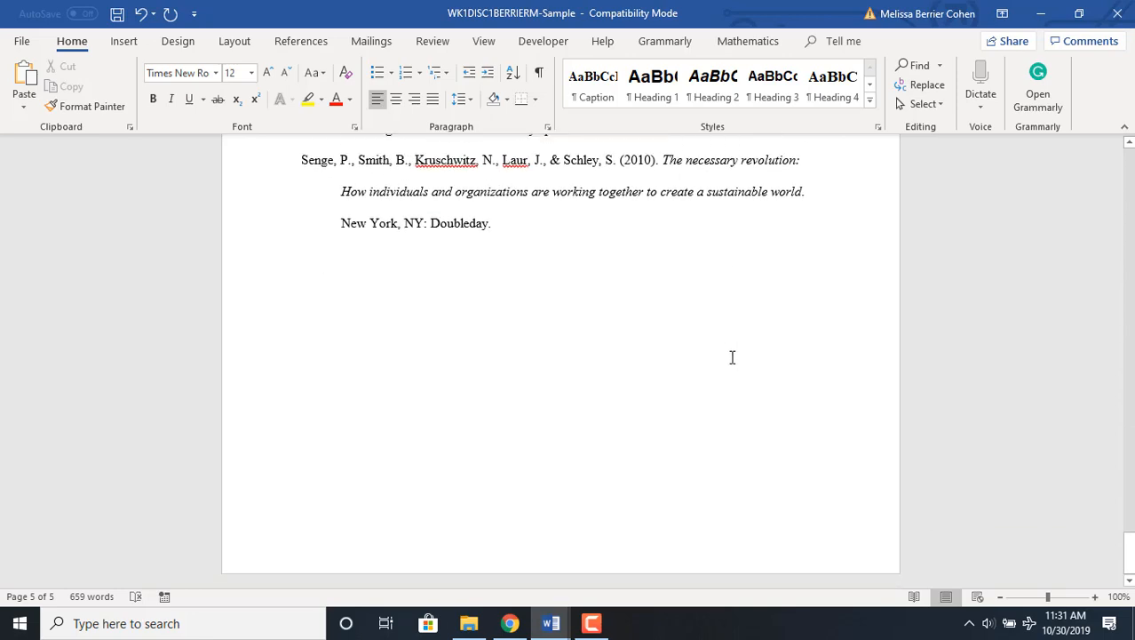
pyautogui.scroll(9, 729, 356)
pyautogui.scroll(3, 736, 364)
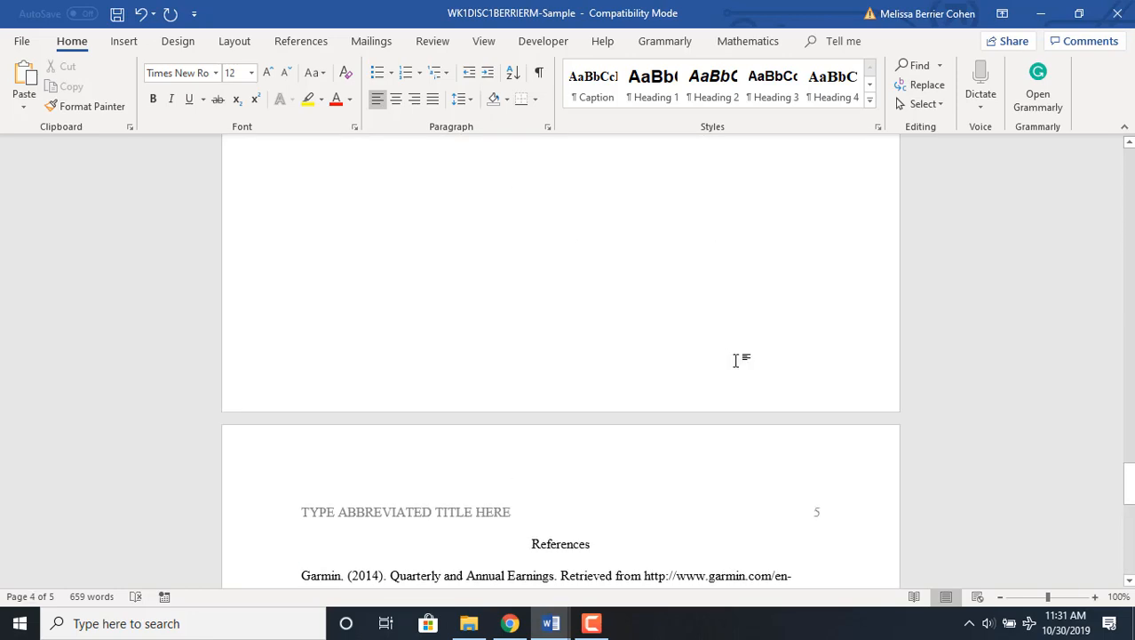
pyautogui.scroll(15, 736, 360)
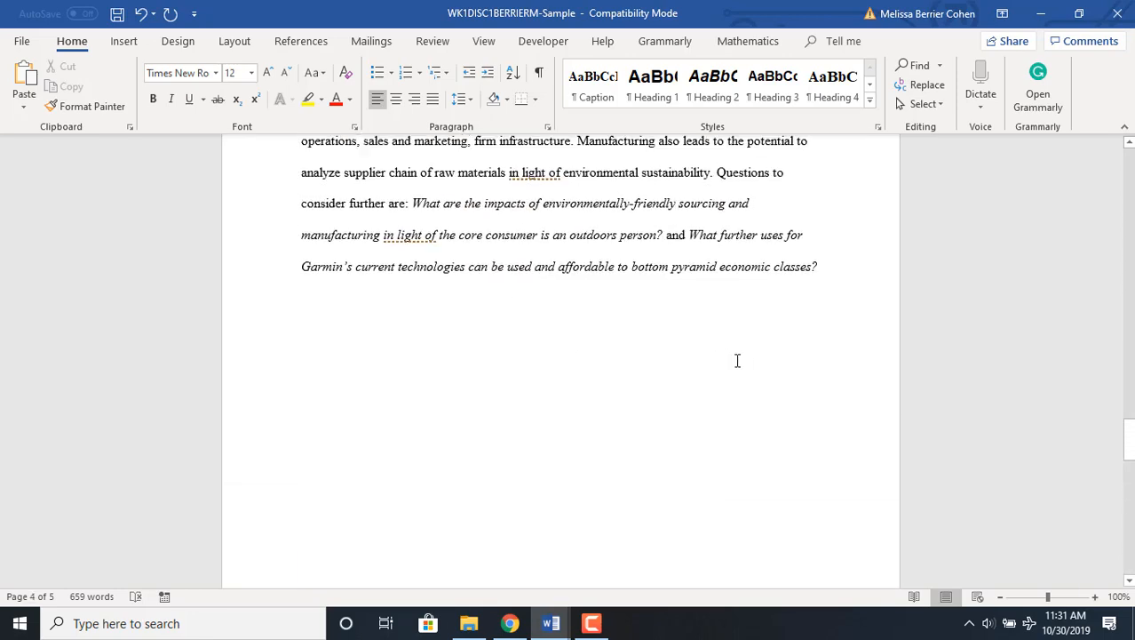
pyautogui.scroll(12, 737, 360)
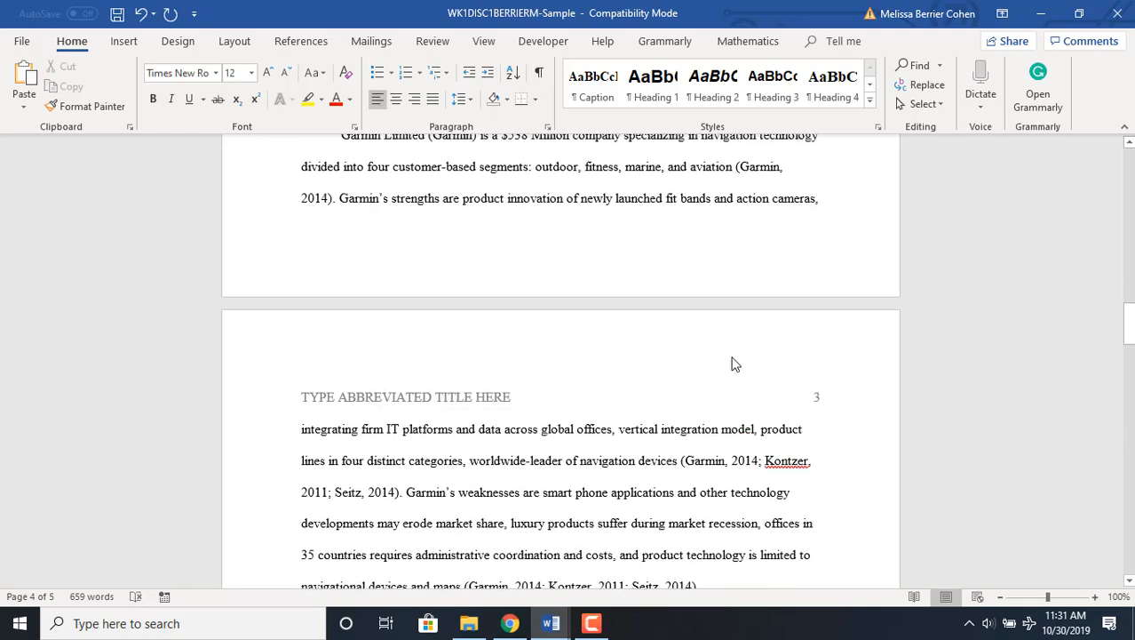
pyautogui.scroll(20, 733, 357)
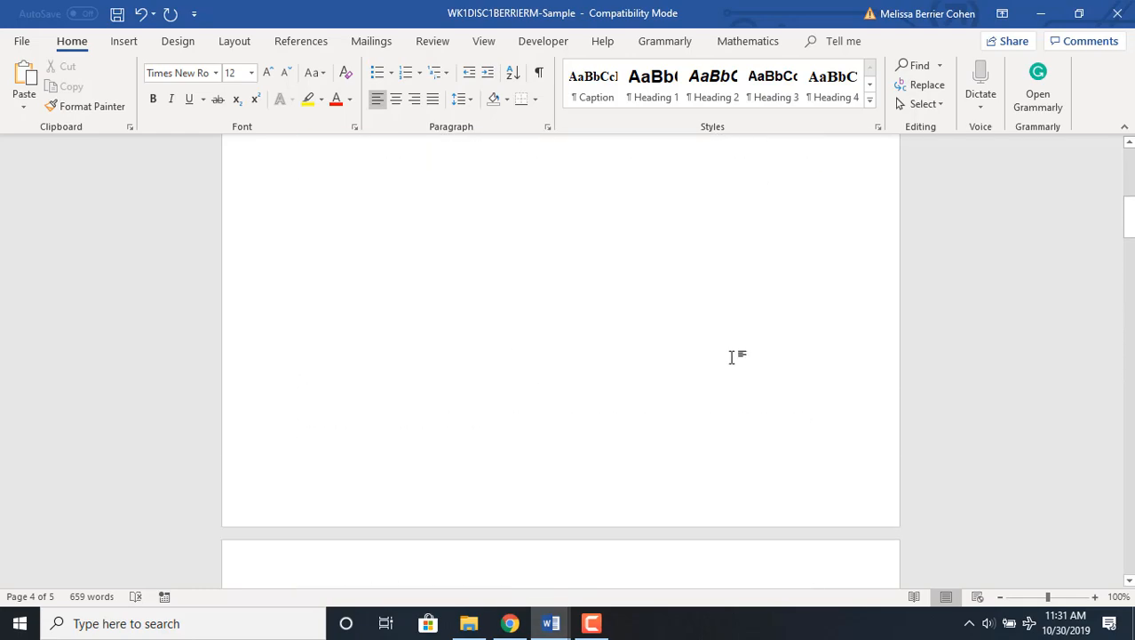
pyautogui.scroll(-10, 733, 357)
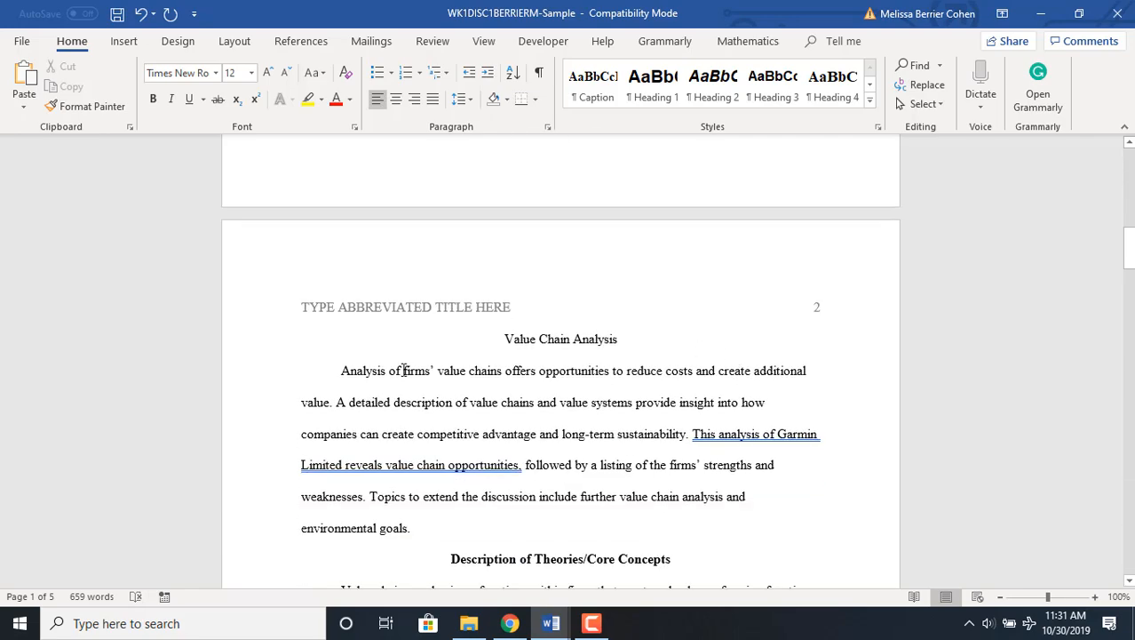
pyautogui.scroll(-4, 598, 384)
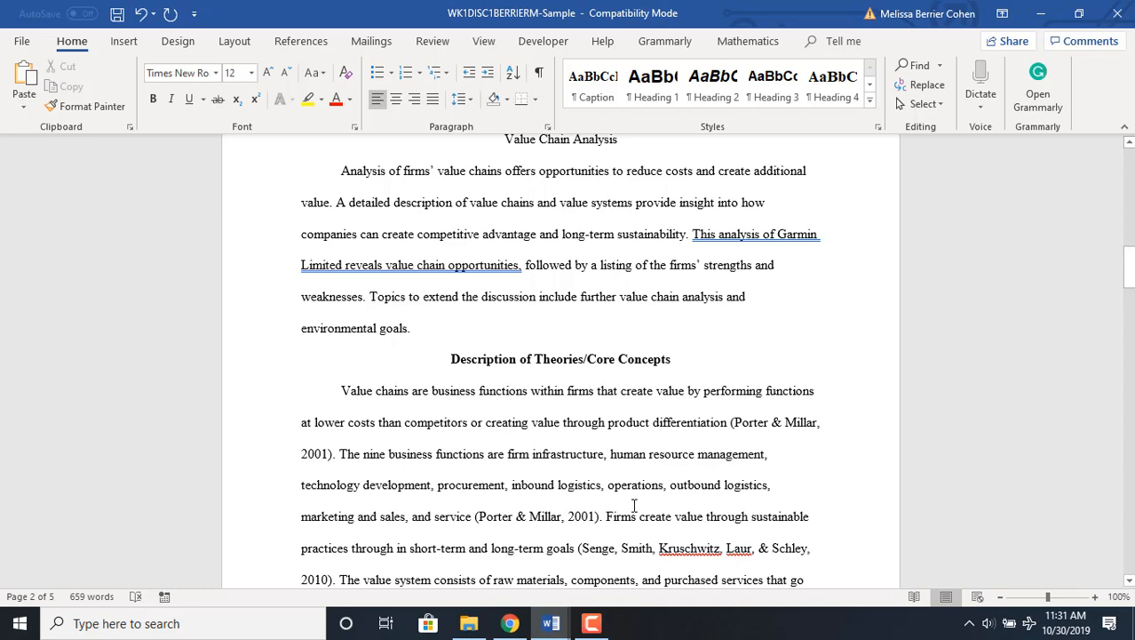
pyautogui.press('XF86AudioMute')
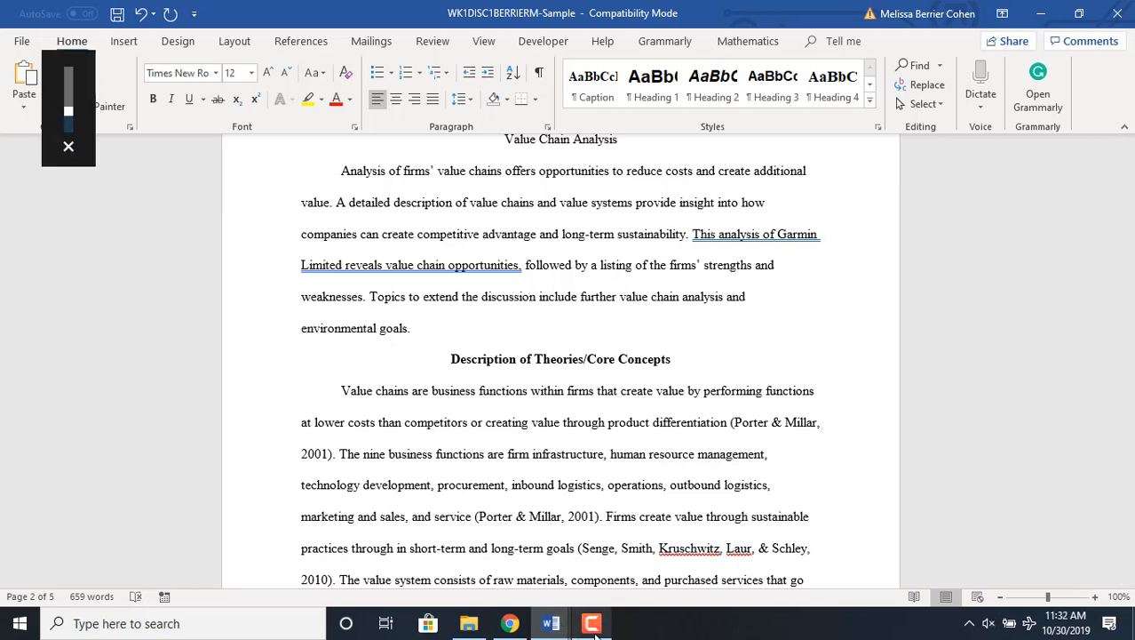